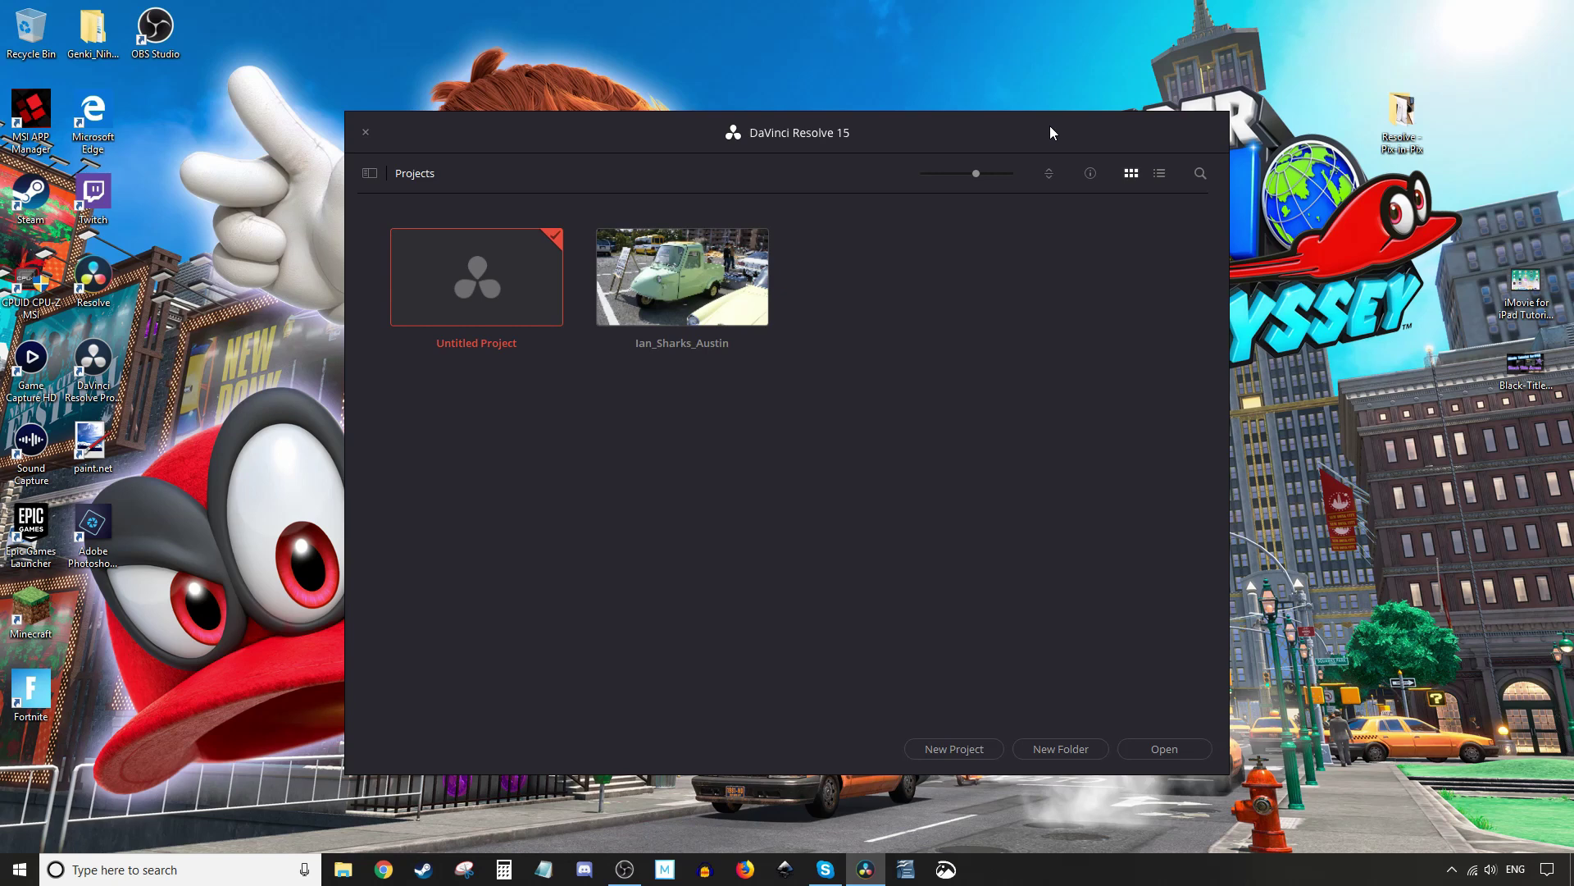
Open the Untitled Project from the Project Manager.
double_click(485, 267)
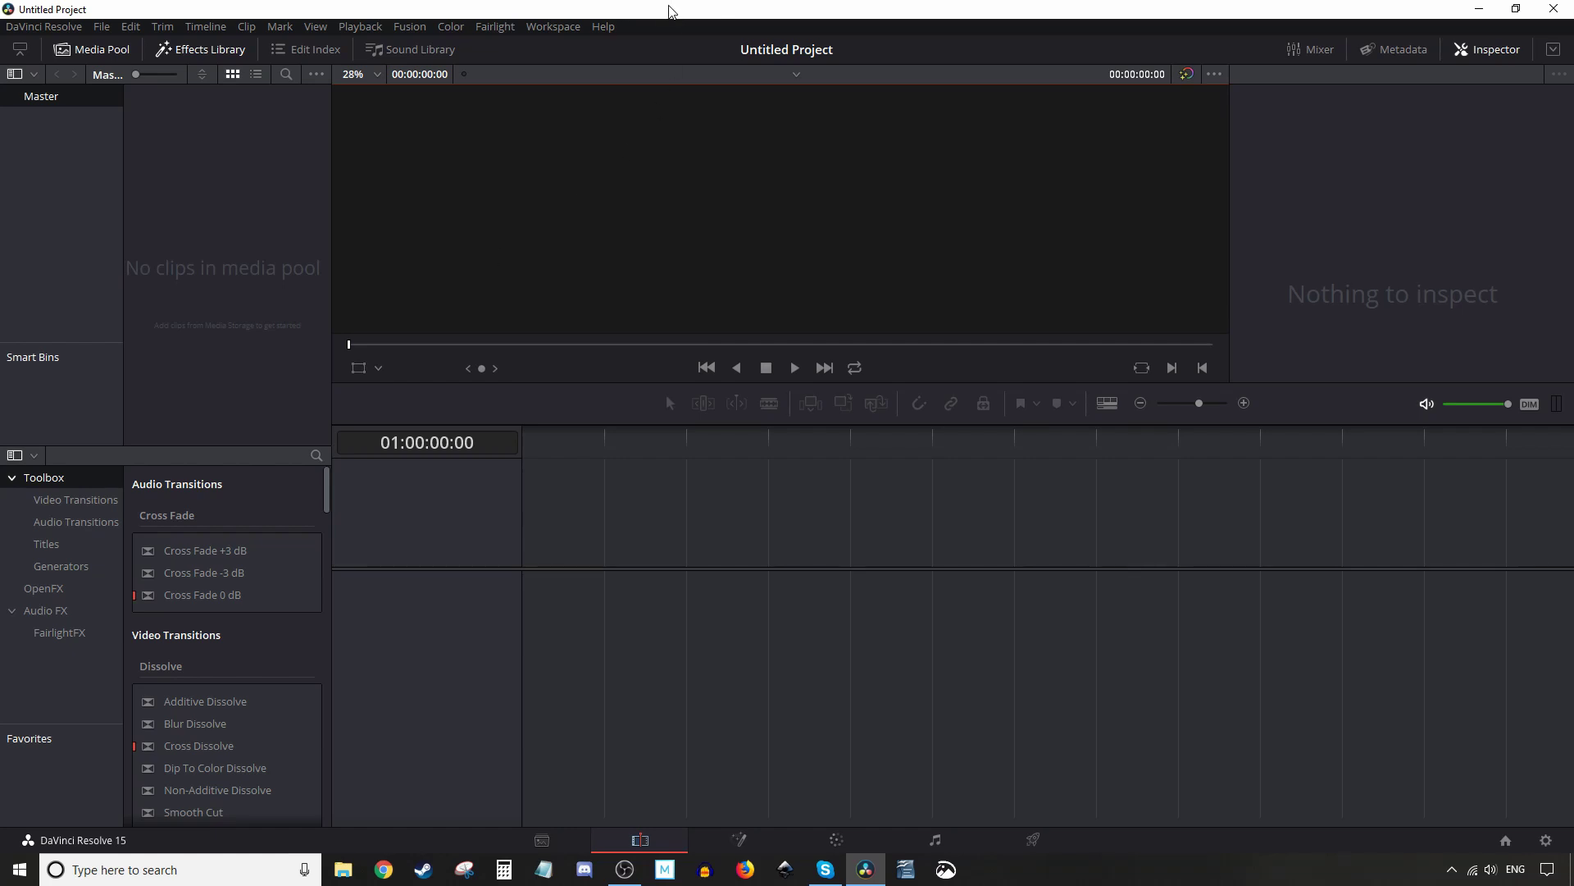
Add all three clips from Desktop > Resolve - Pix-in-Pix to the Media Pool, matching the frame rate.
left_click(548, 845)
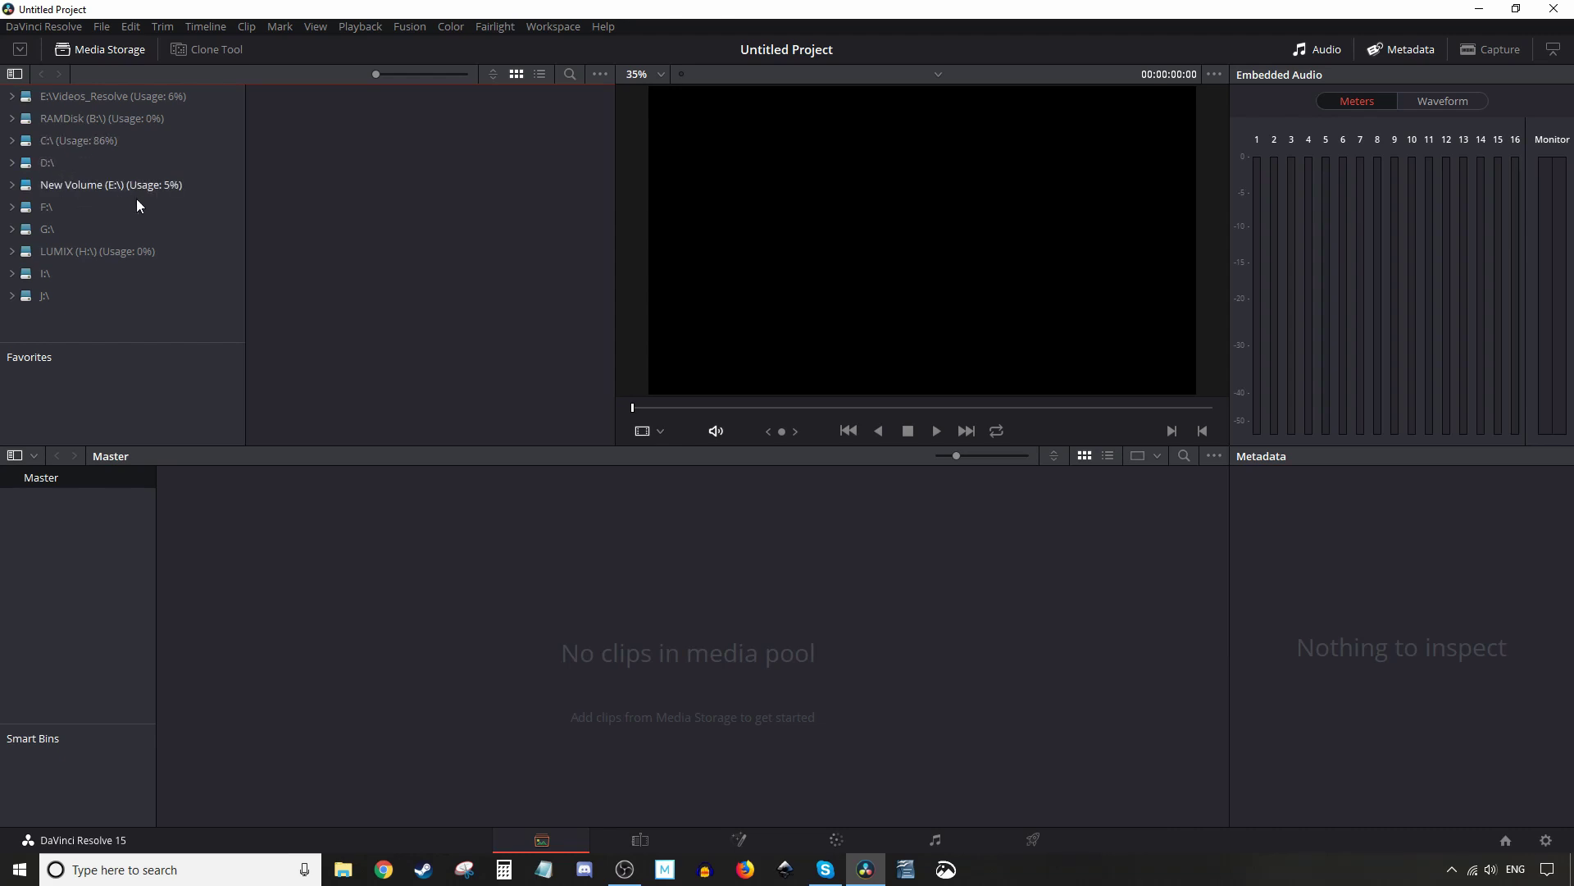
left_click(46, 141)
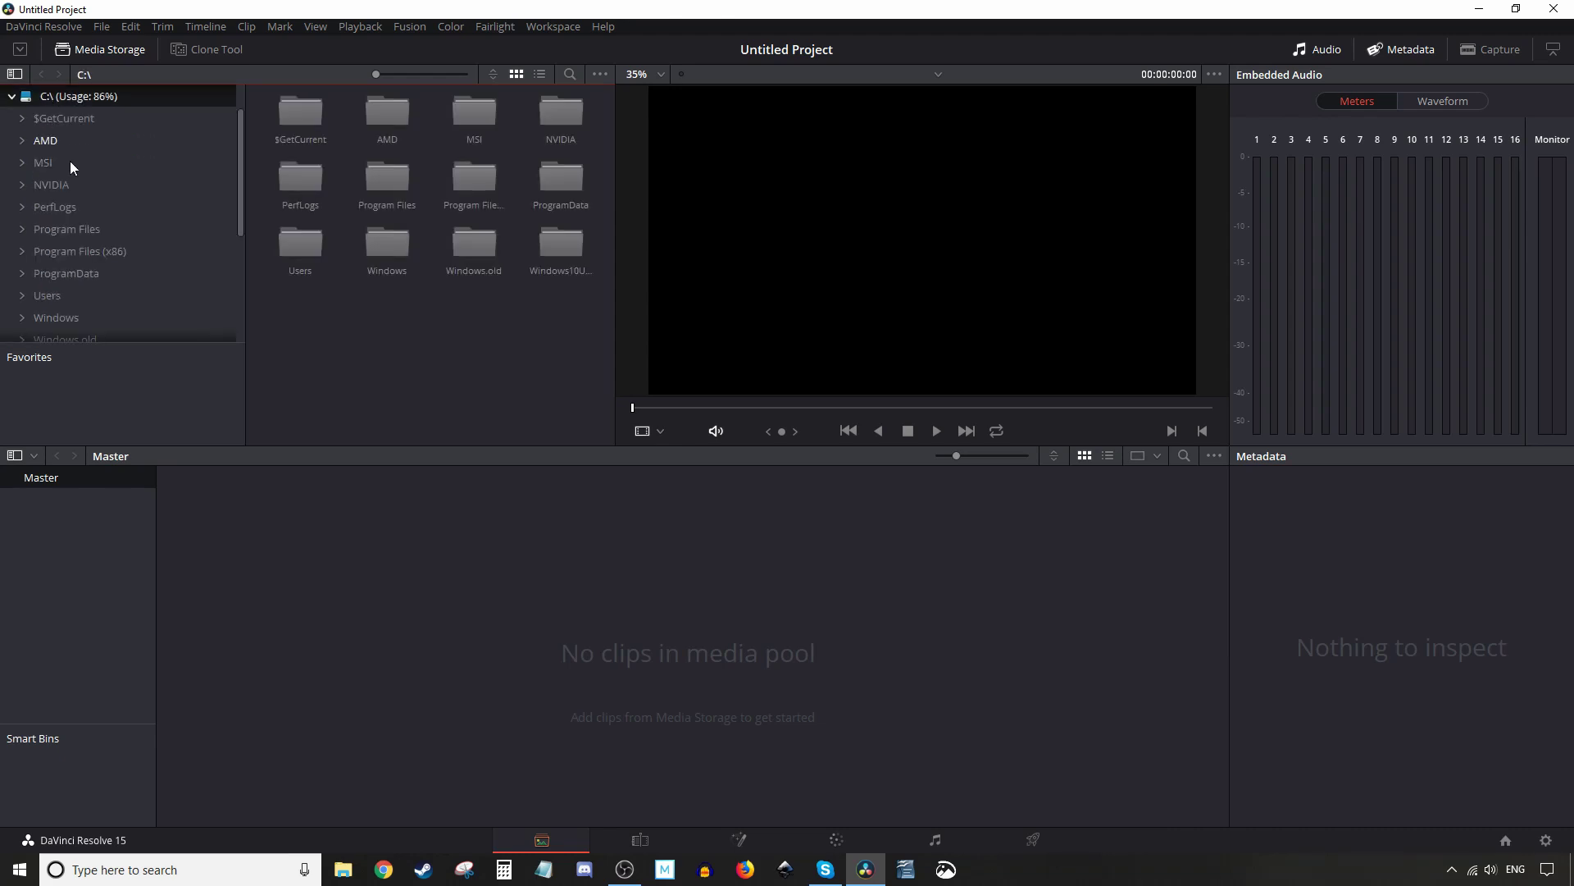
double_click(302, 238)
double_click(387, 115)
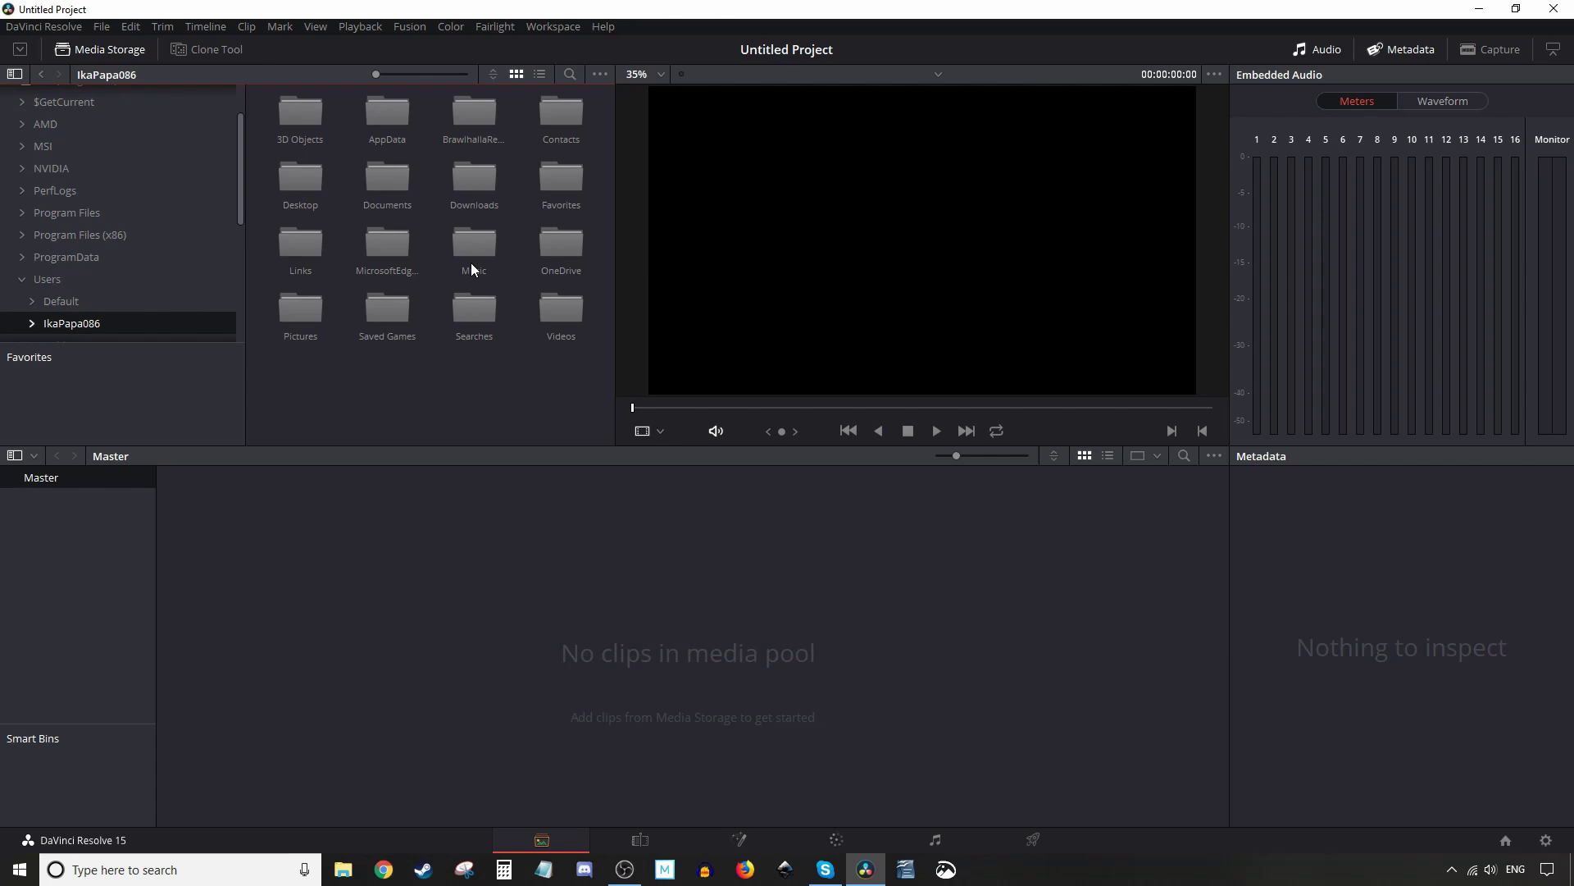
double_click(471, 263)
double_click(476, 115)
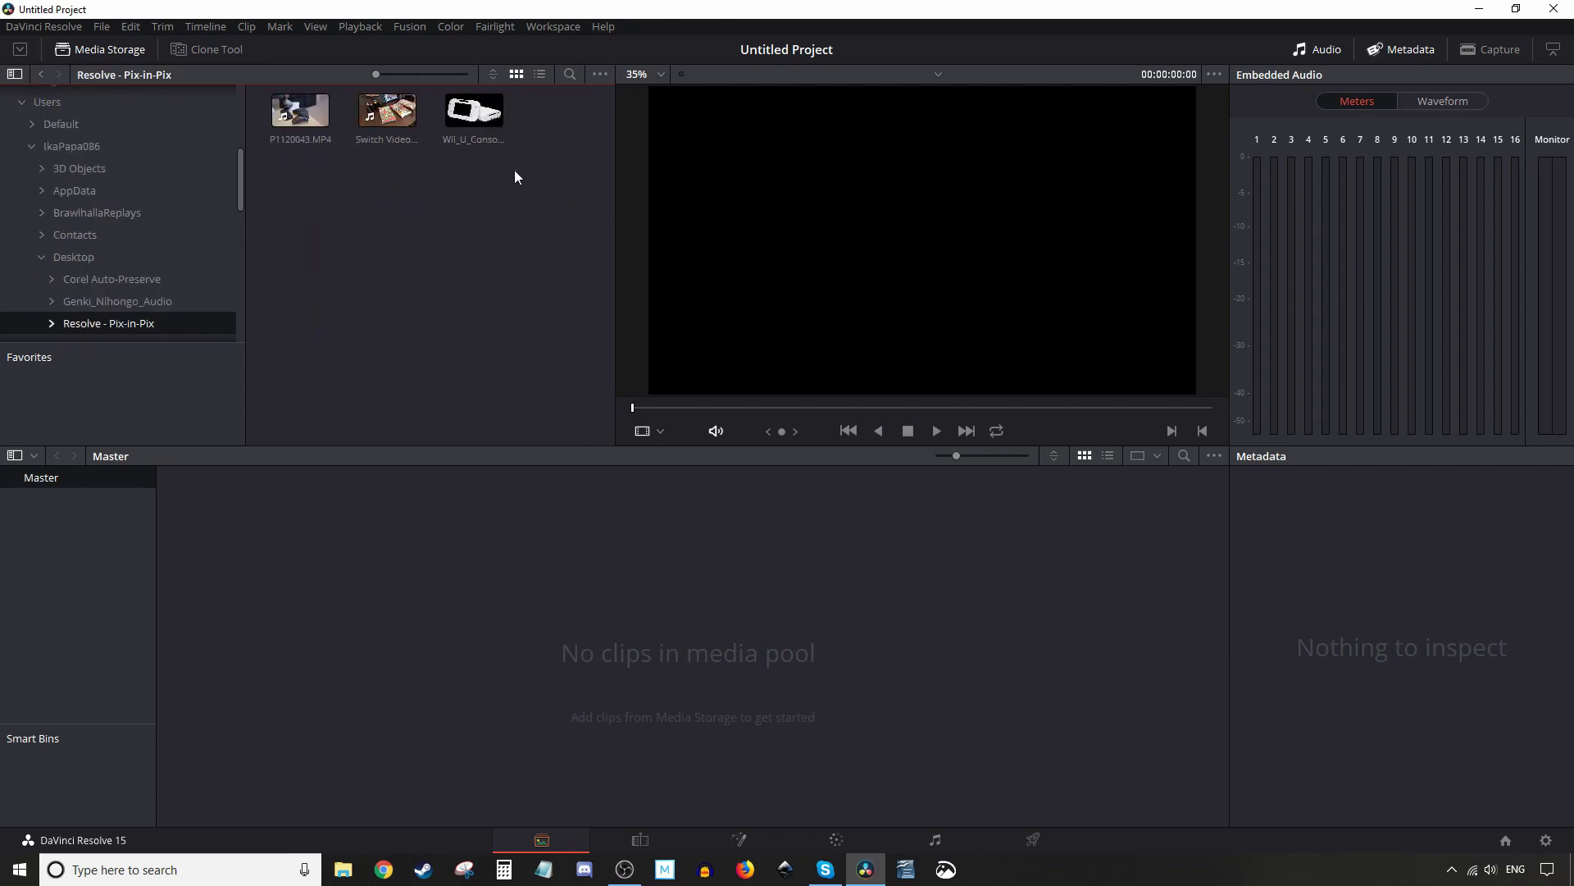
left_click_drag(515, 168, 395, 611)
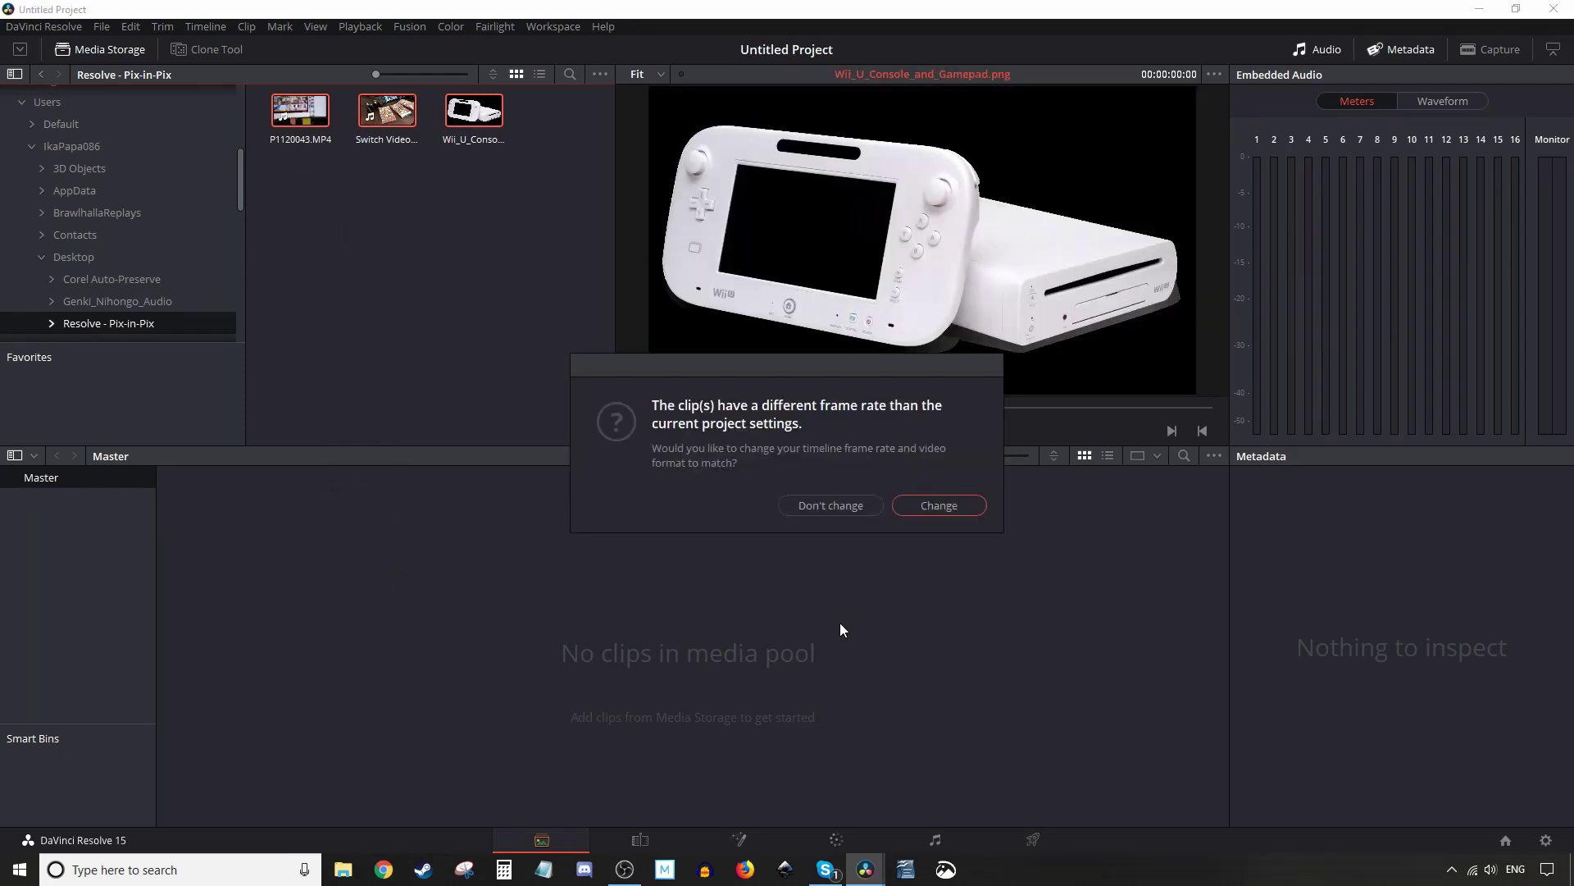
left_click(933, 506)
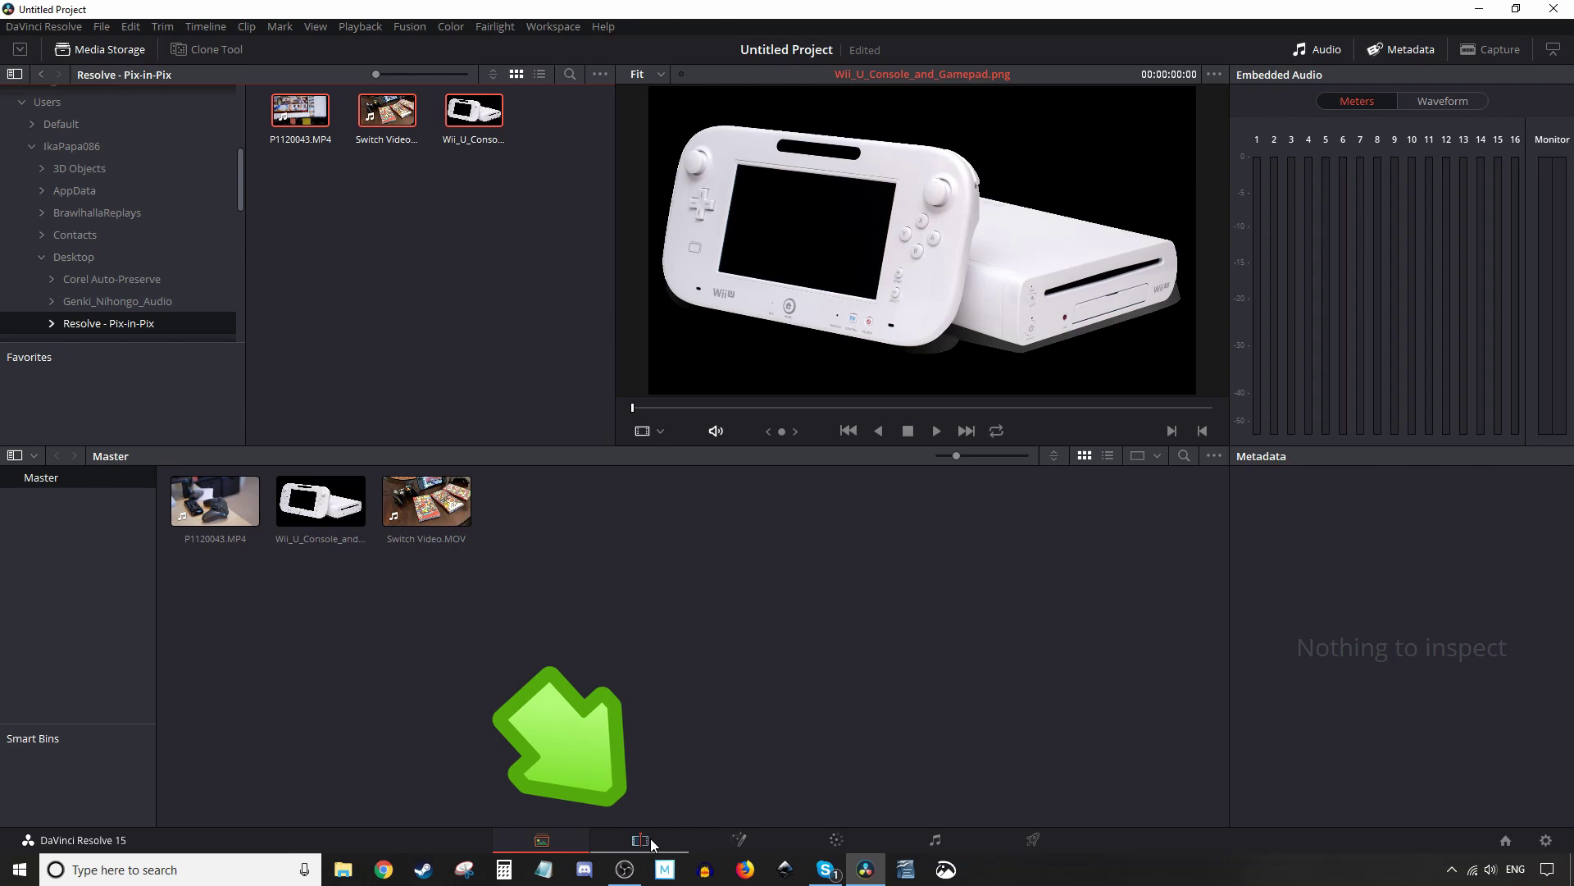
Put Switch Video.MOV on a new timeline and slide it to the very start.
left_click(641, 840)
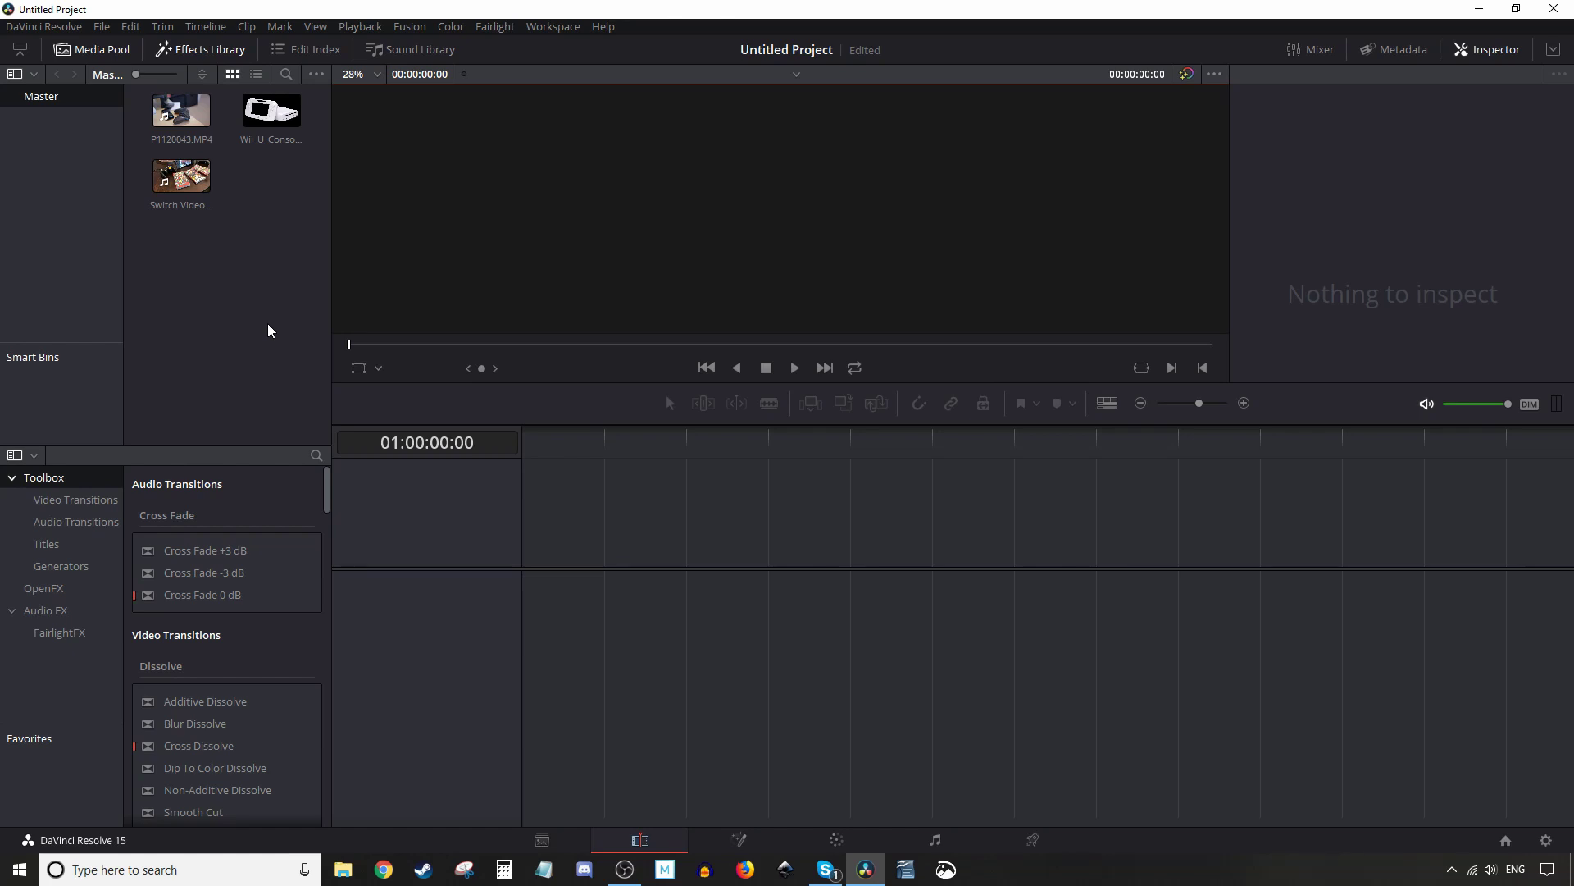
left_click(176, 175)
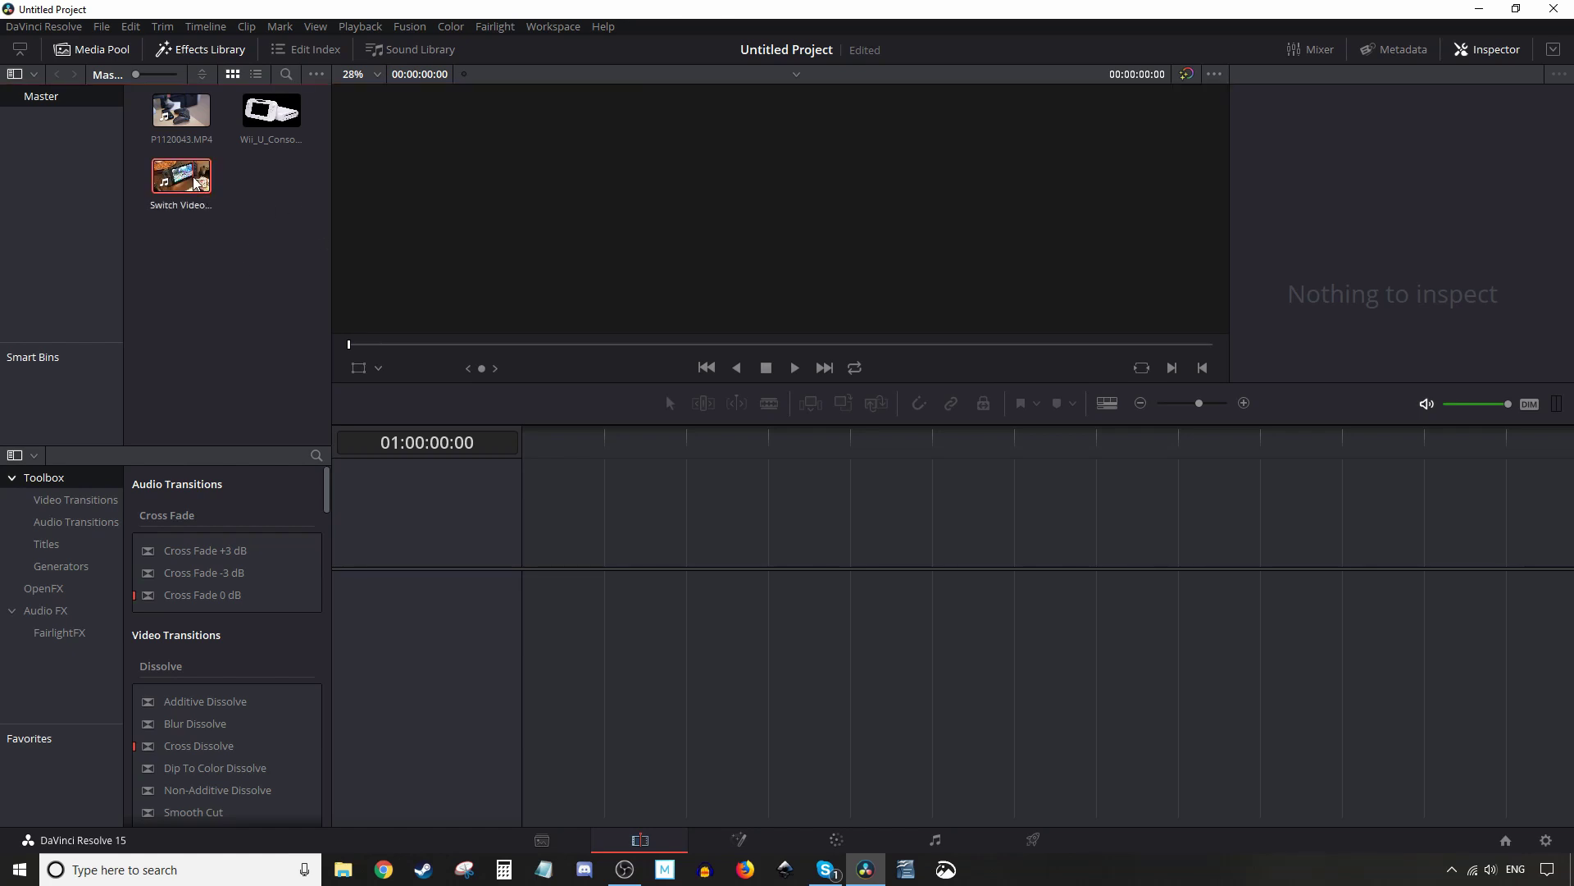
left_click_drag(177, 175, 574, 670)
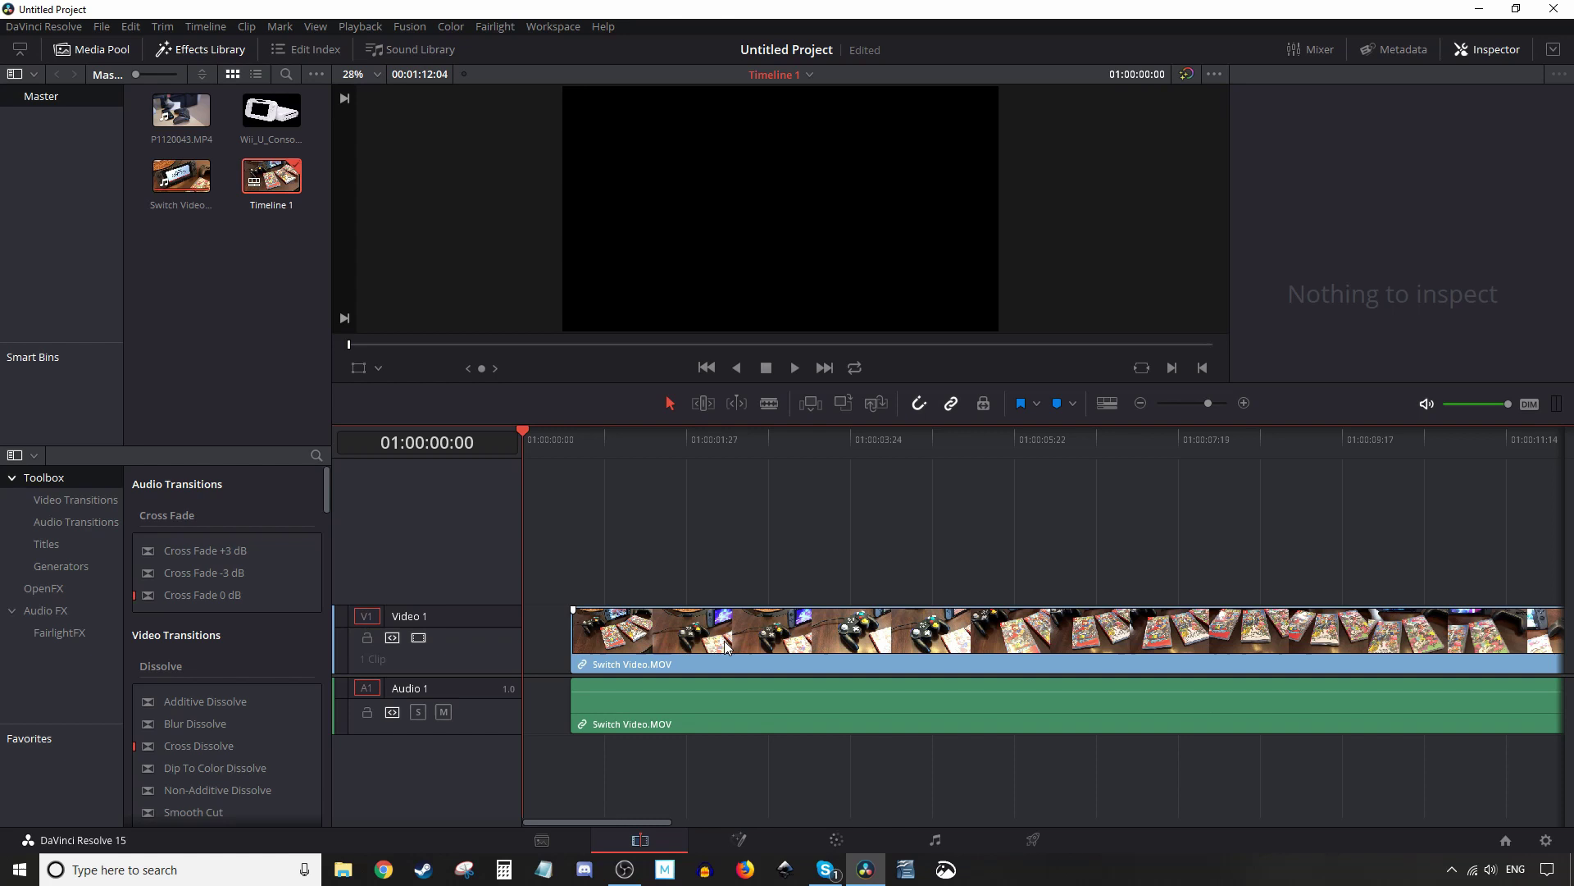
left_click_drag(725, 641, 674, 647)
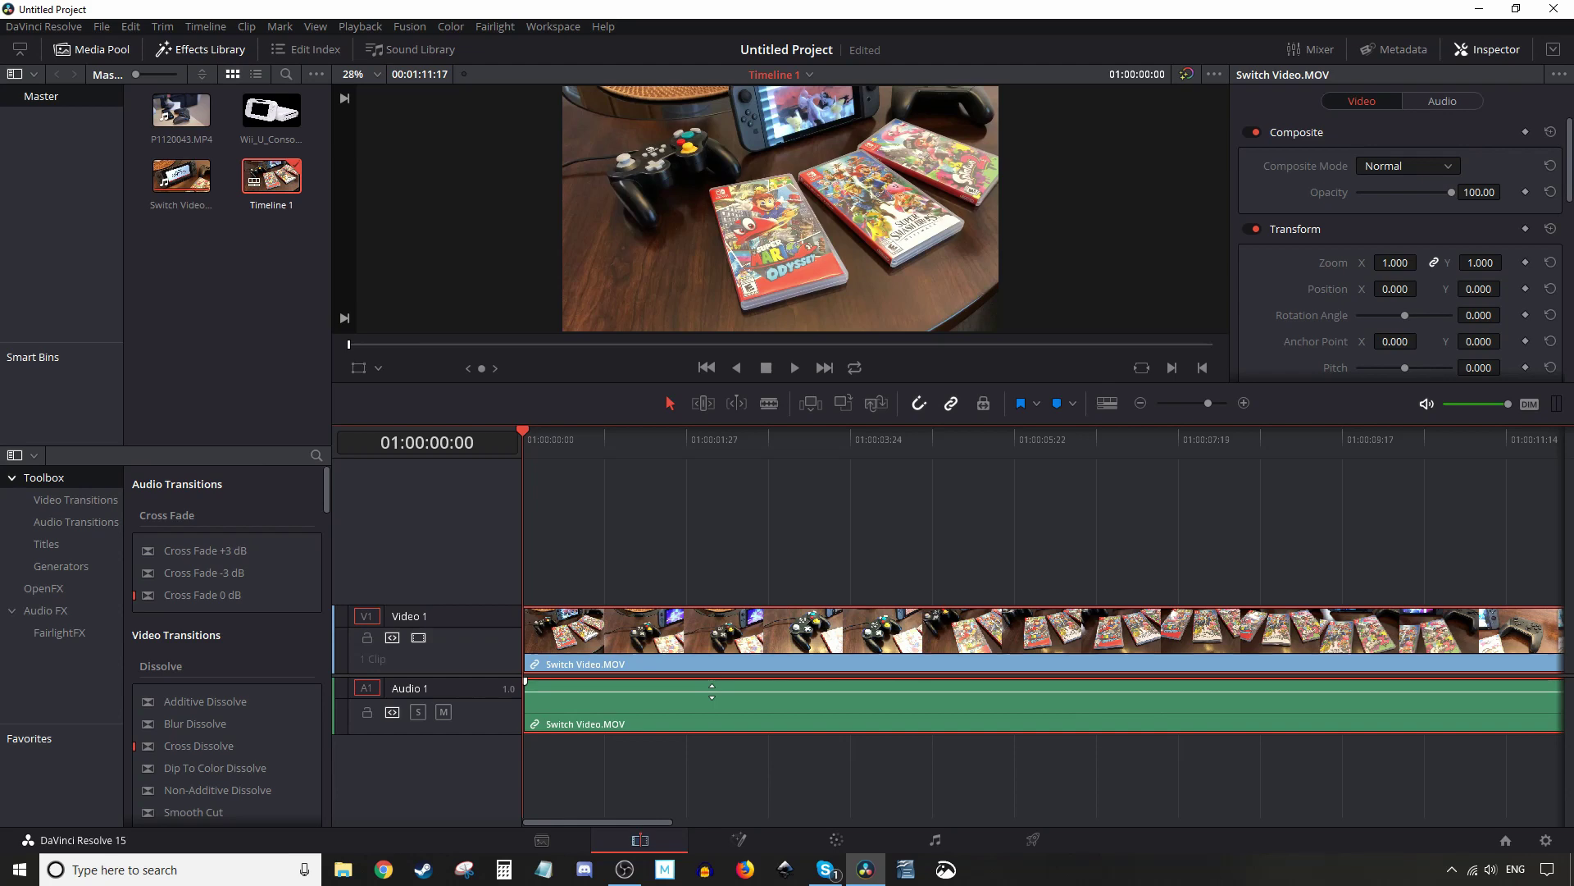
Pull the clip's audio down near silence, close the Inspector, and park the playhead near 01:00:01:29.
left_click_drag(712, 690, 711, 779)
left_click(1021, 464)
left_click(651, 439)
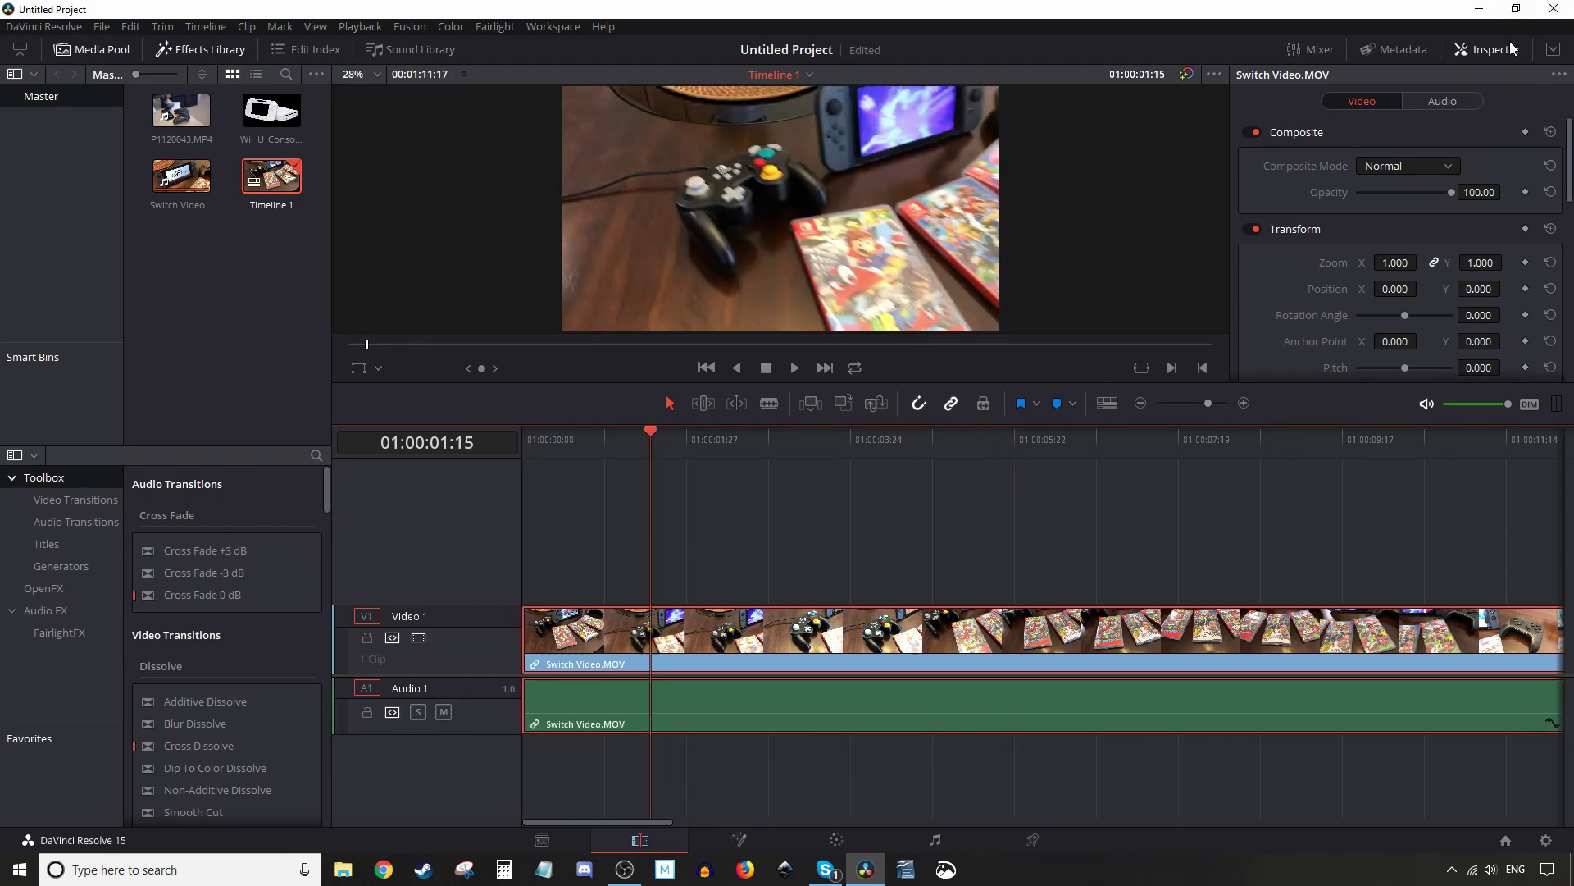
left_click(1486, 49)
left_click(570, 438)
left_click_drag(563, 439, 691, 436)
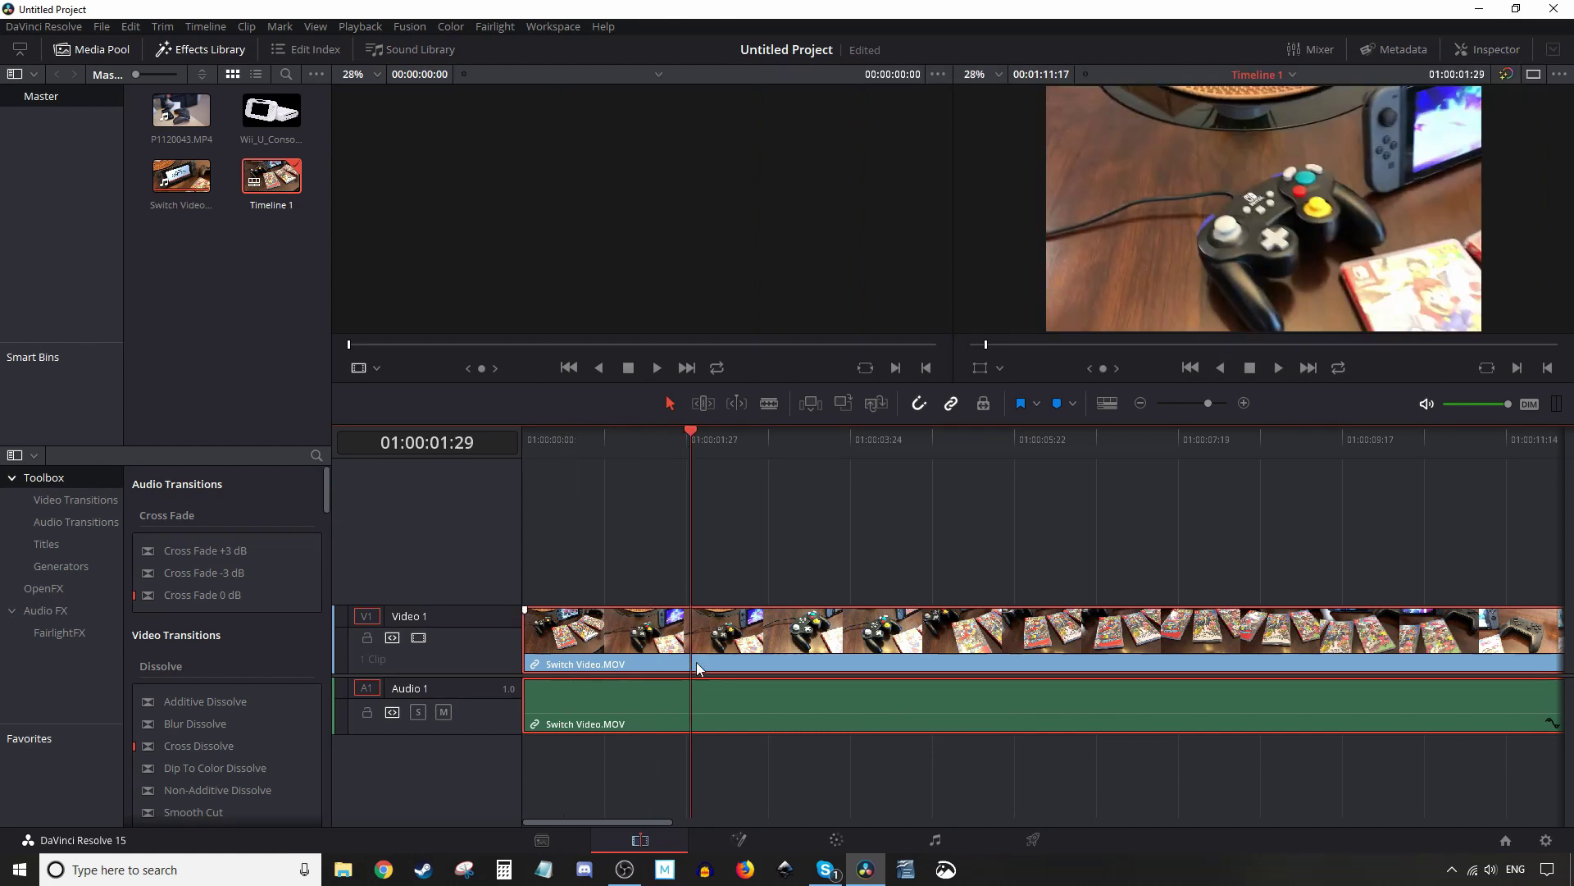
Place Wii_U_Console_and_Gamepad.png on Video 2 above the Switch video and select it.
left_click(277, 117)
left_click(260, 113)
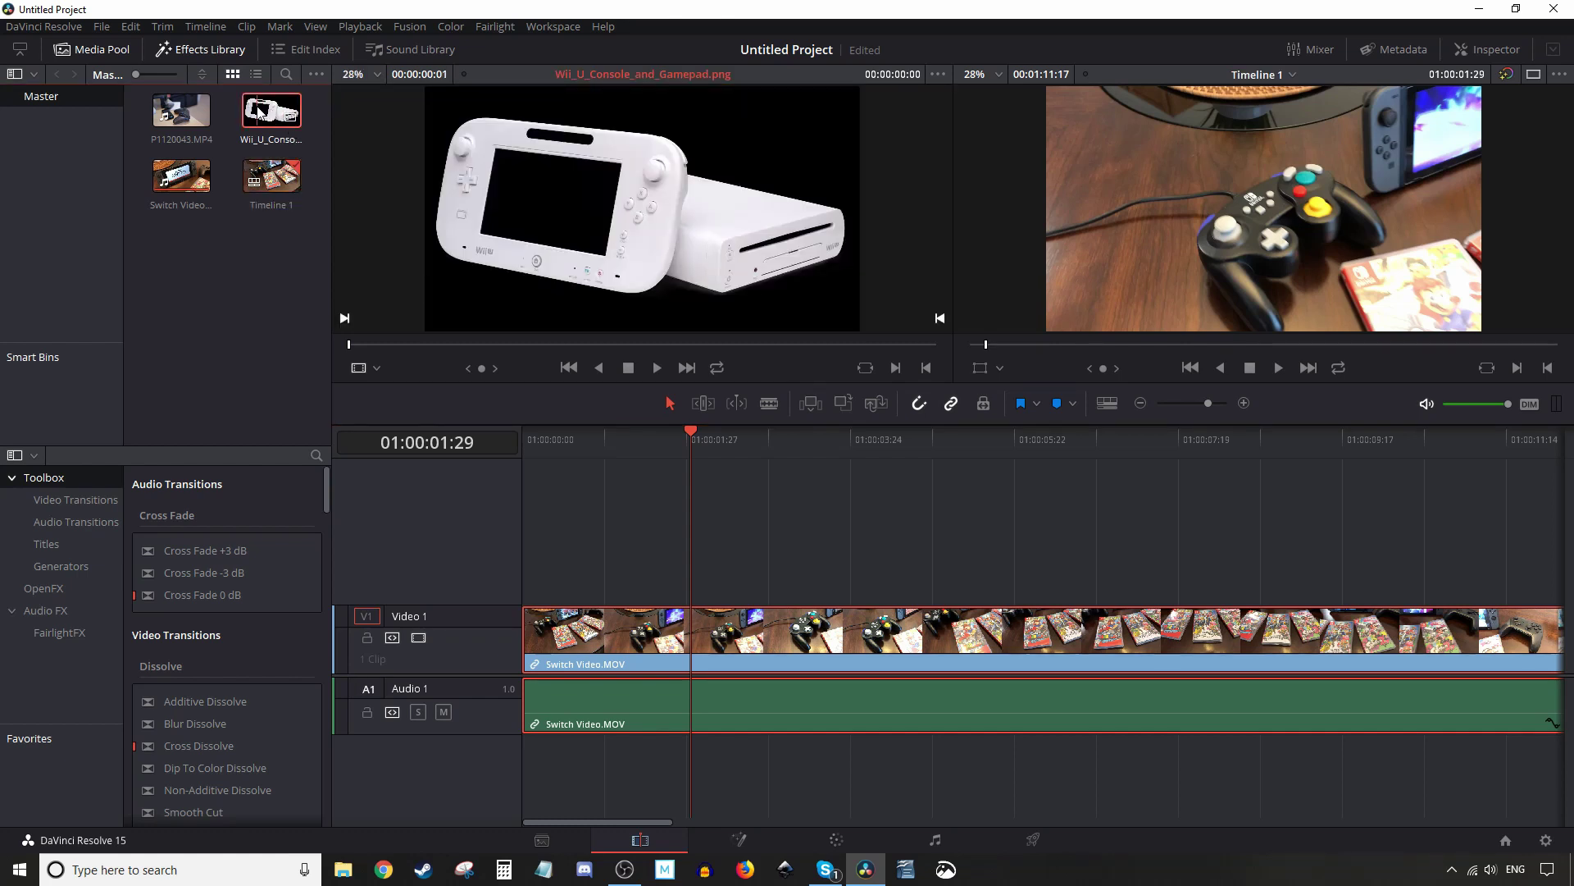
left_click_drag(259, 112, 681, 564)
left_click_drag(688, 435, 744, 516)
left_click(808, 568)
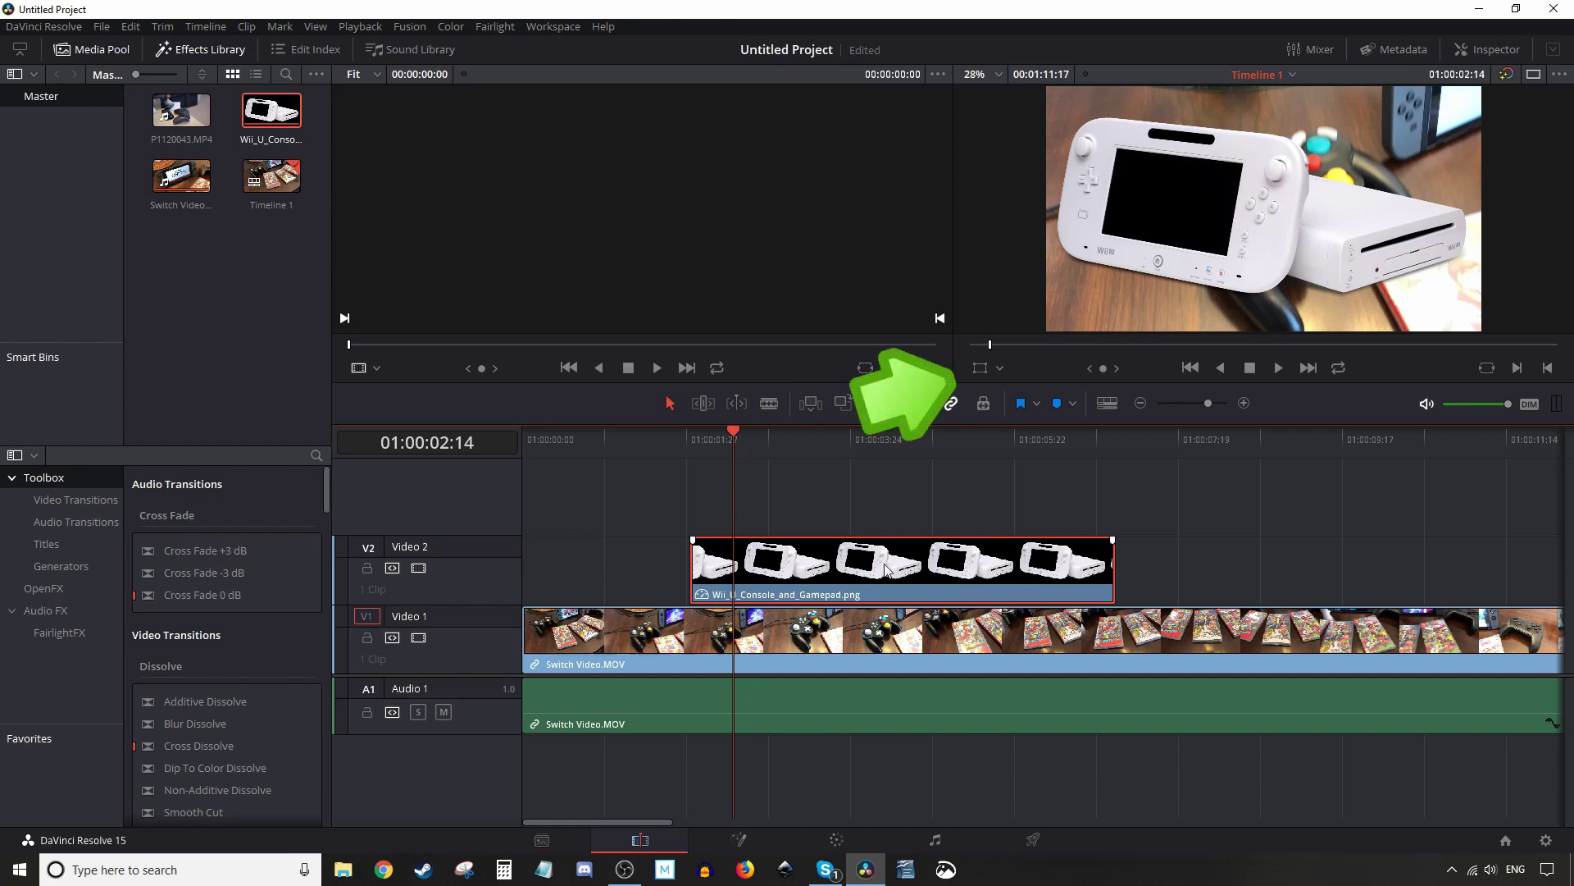
Shrink the Wii U image into a small top-left corner box and play from 01:00:01:19 to check.
left_click(980, 369)
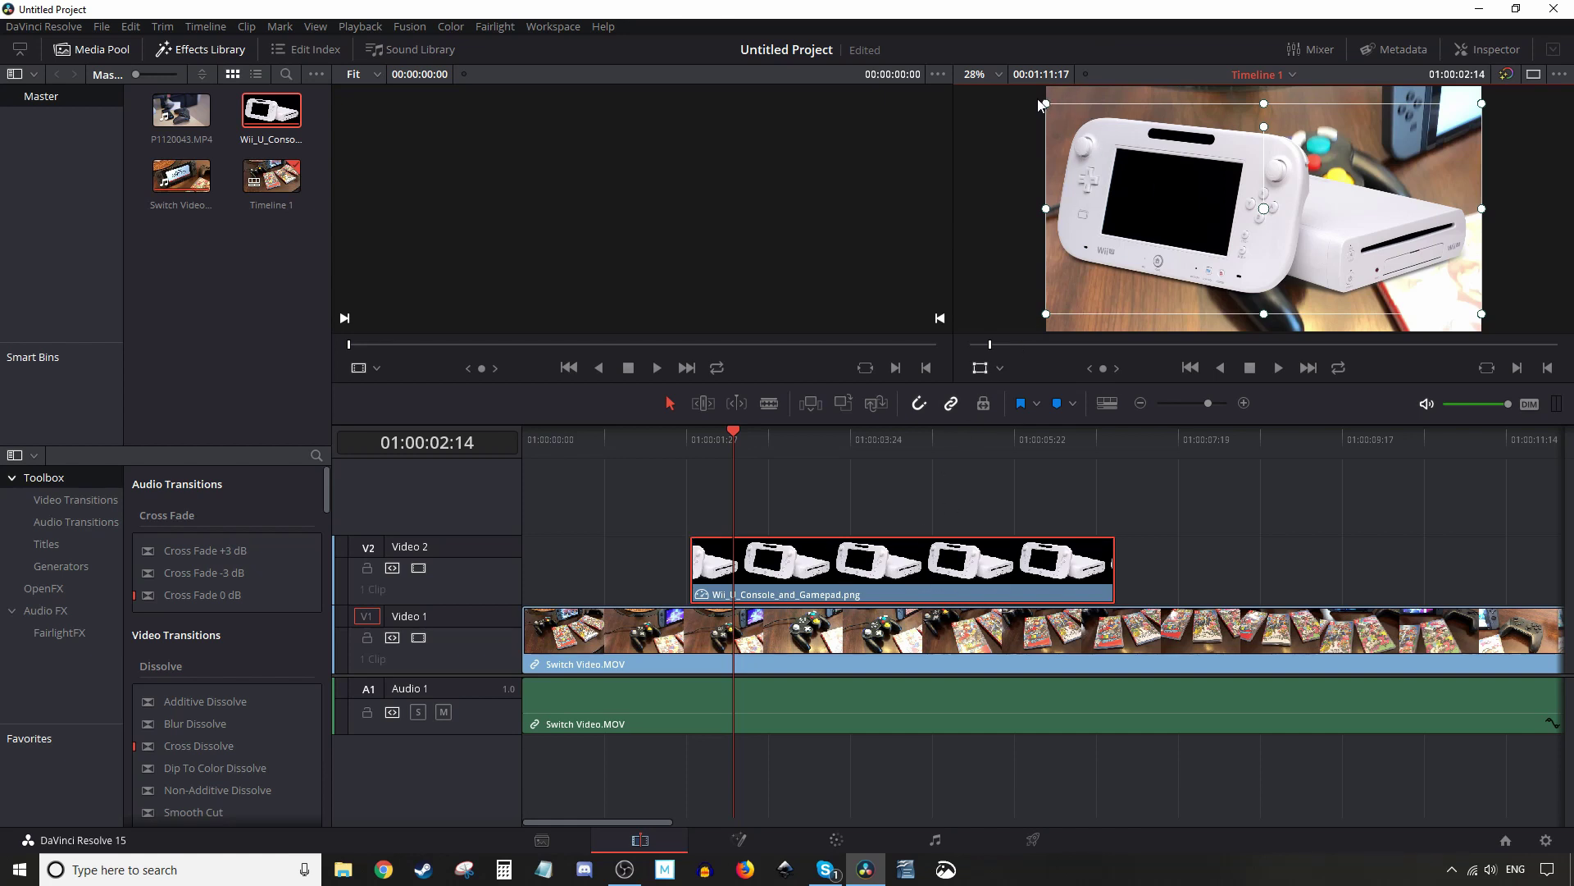
left_click_drag(1046, 106, 1137, 130)
left_click(662, 436)
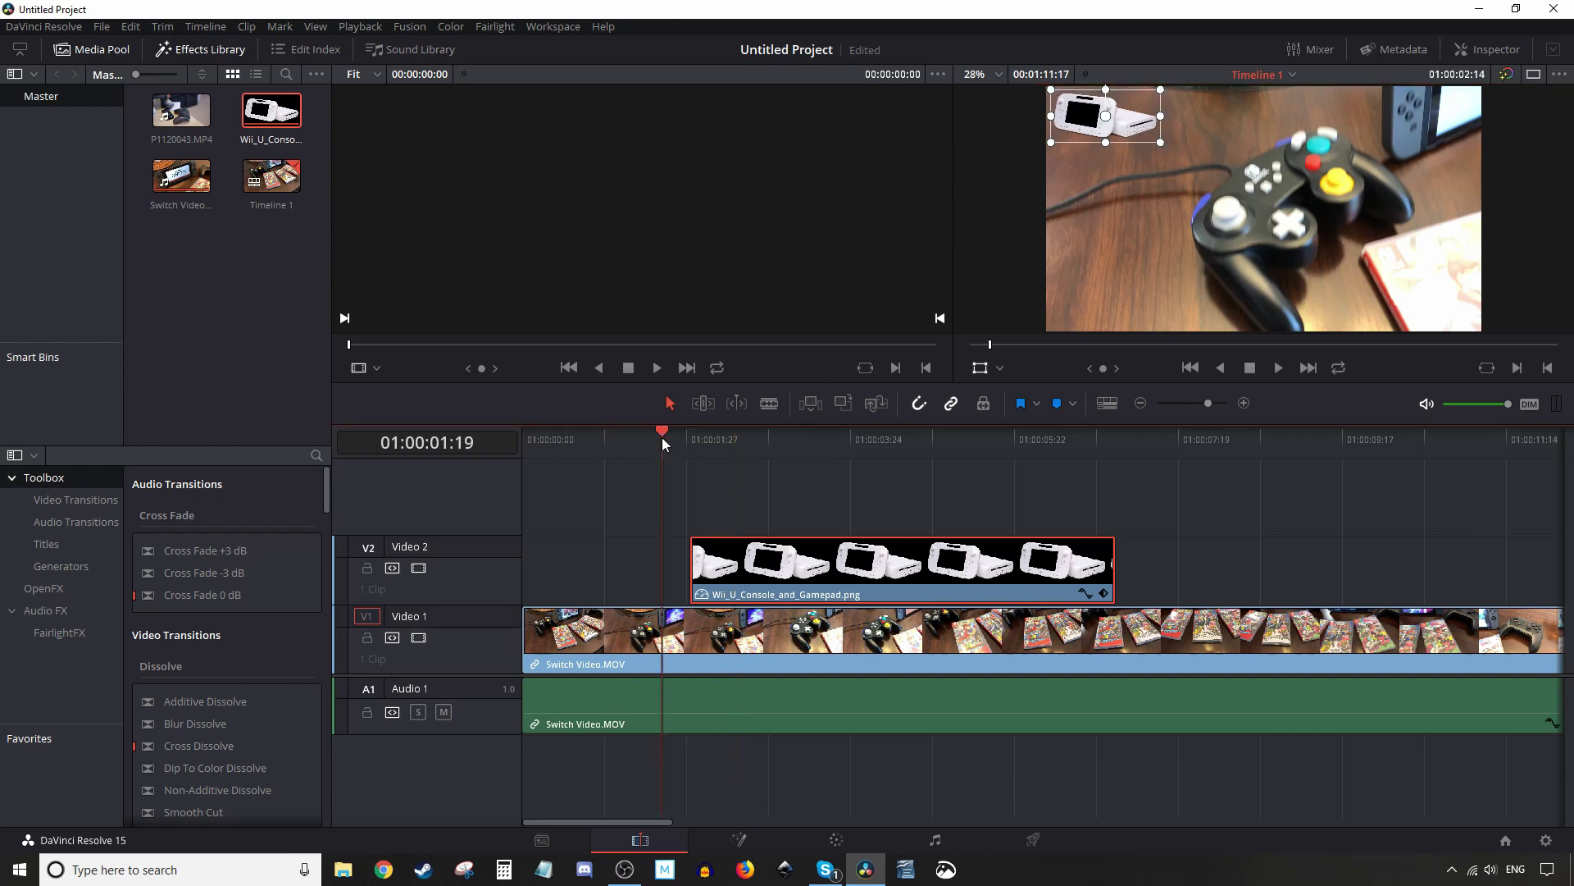
key("space")
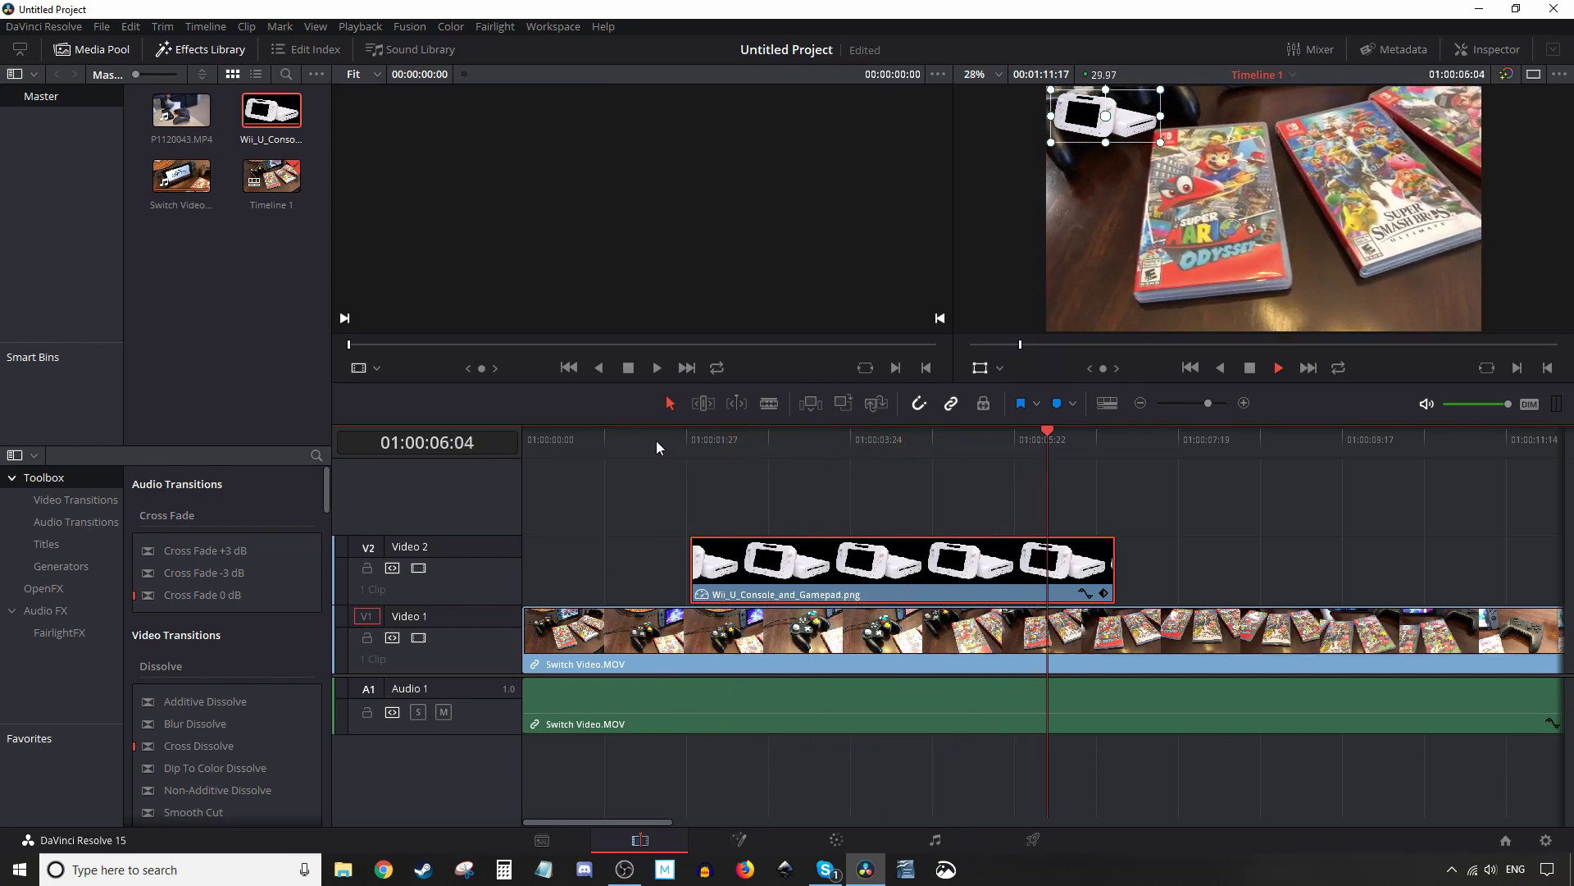
key("space")
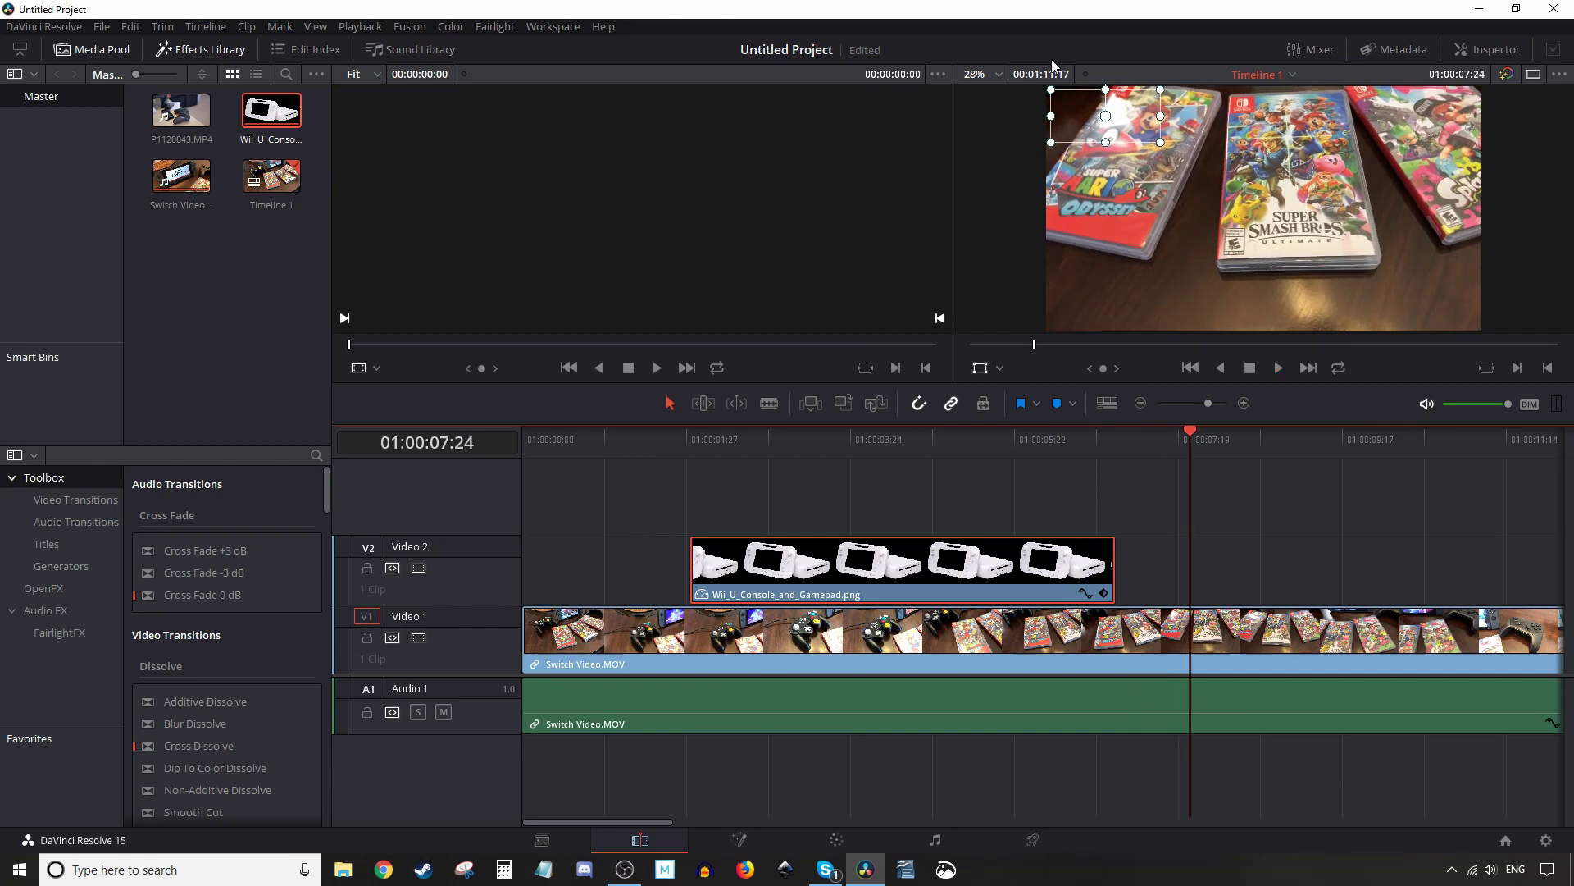
Turn off the Transform overlay and replay from just before the Wii U overlay.
left_click(982, 373)
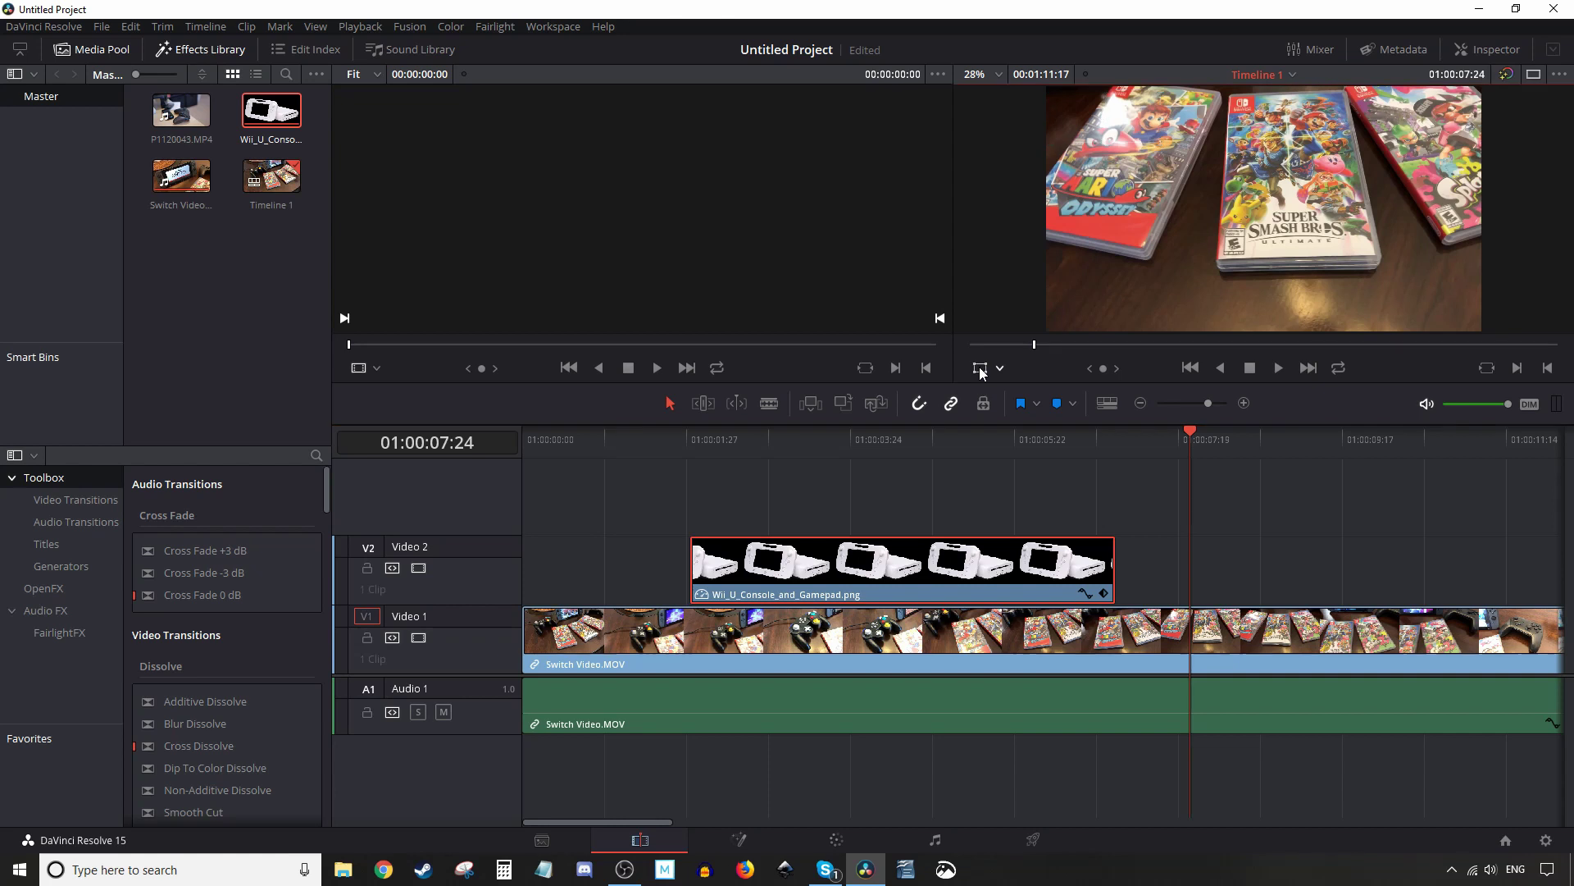
left_click(650, 433)
key("space")
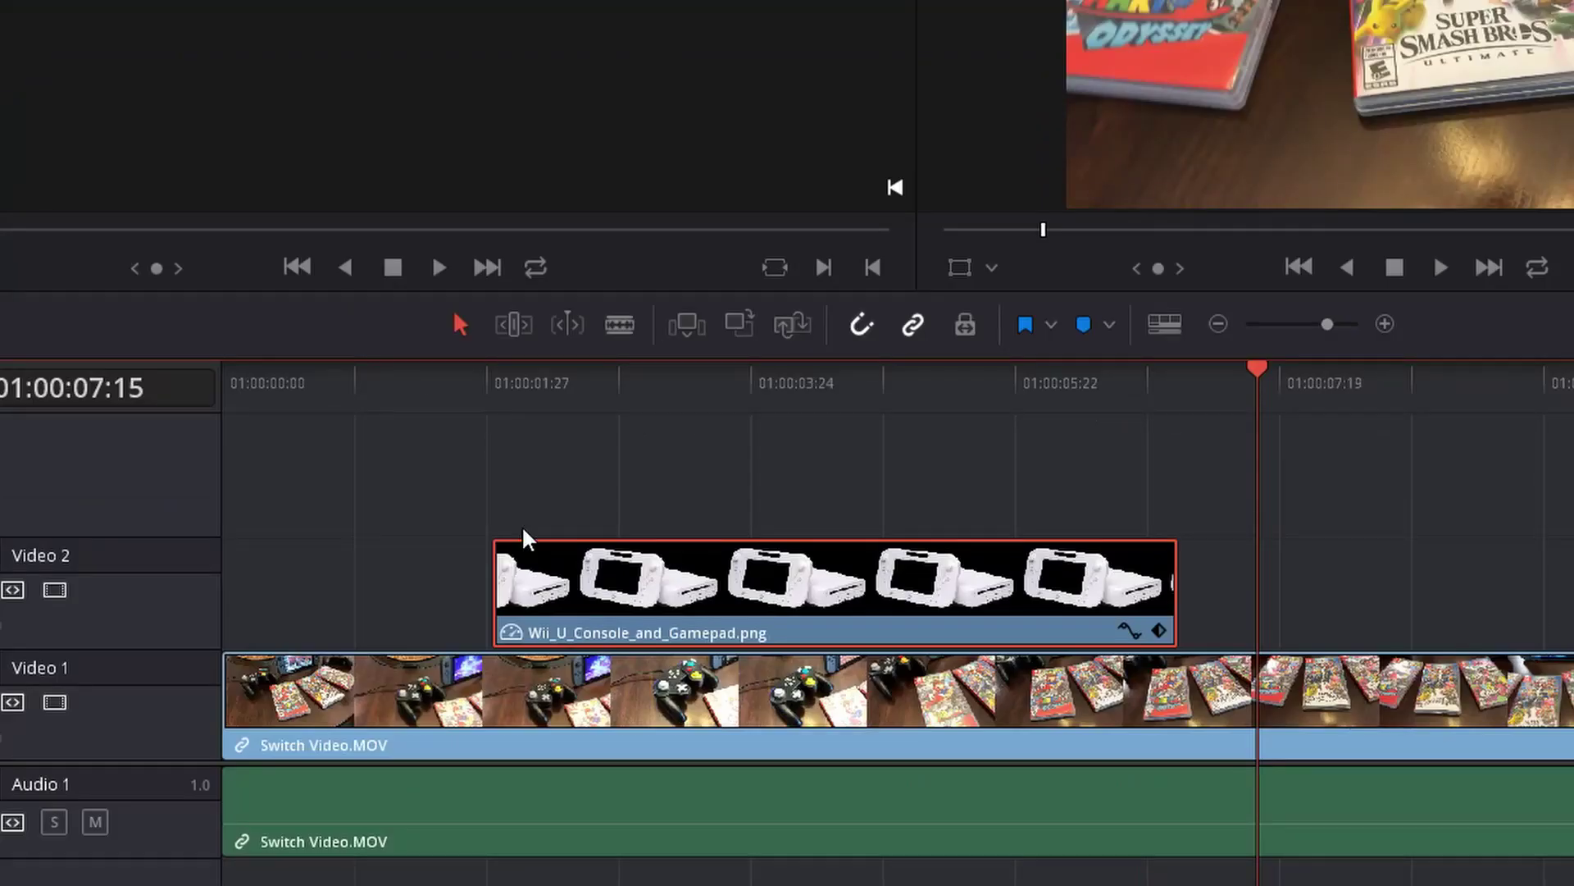
Trim one frame off the Wii U clip's head and four off its tail, then play it back.
mouse_move(486, 553)
left_mouse_down()
mouse_move(512, 577)
mouse_move(517, 547)
left_mouse_up()
left_click_drag(1174, 546, 1155, 546)
left_click(440, 379)
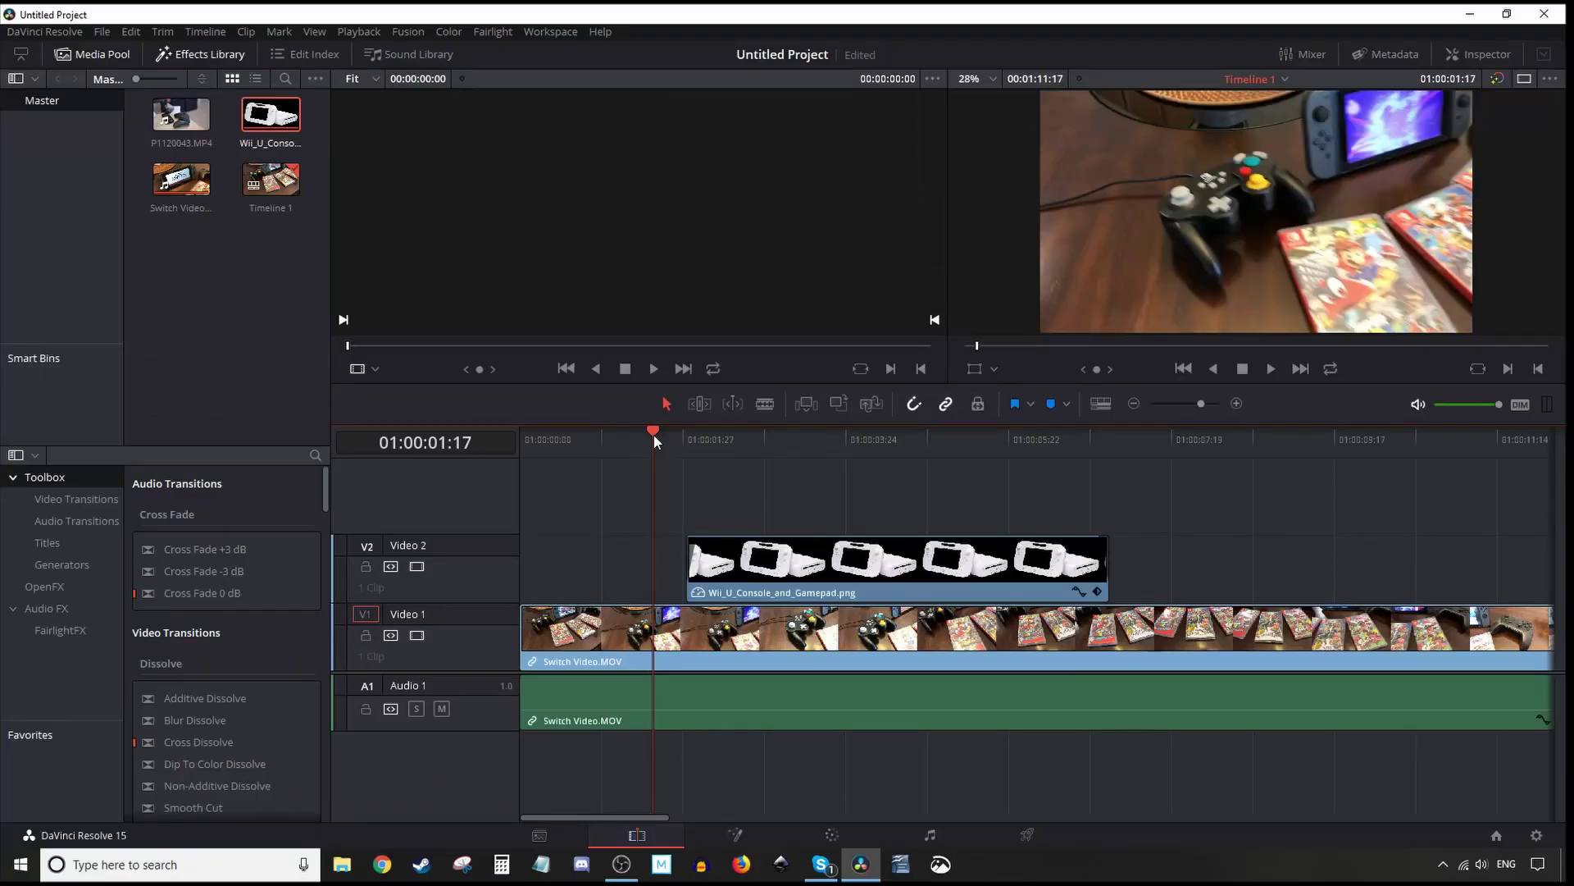
key("space")
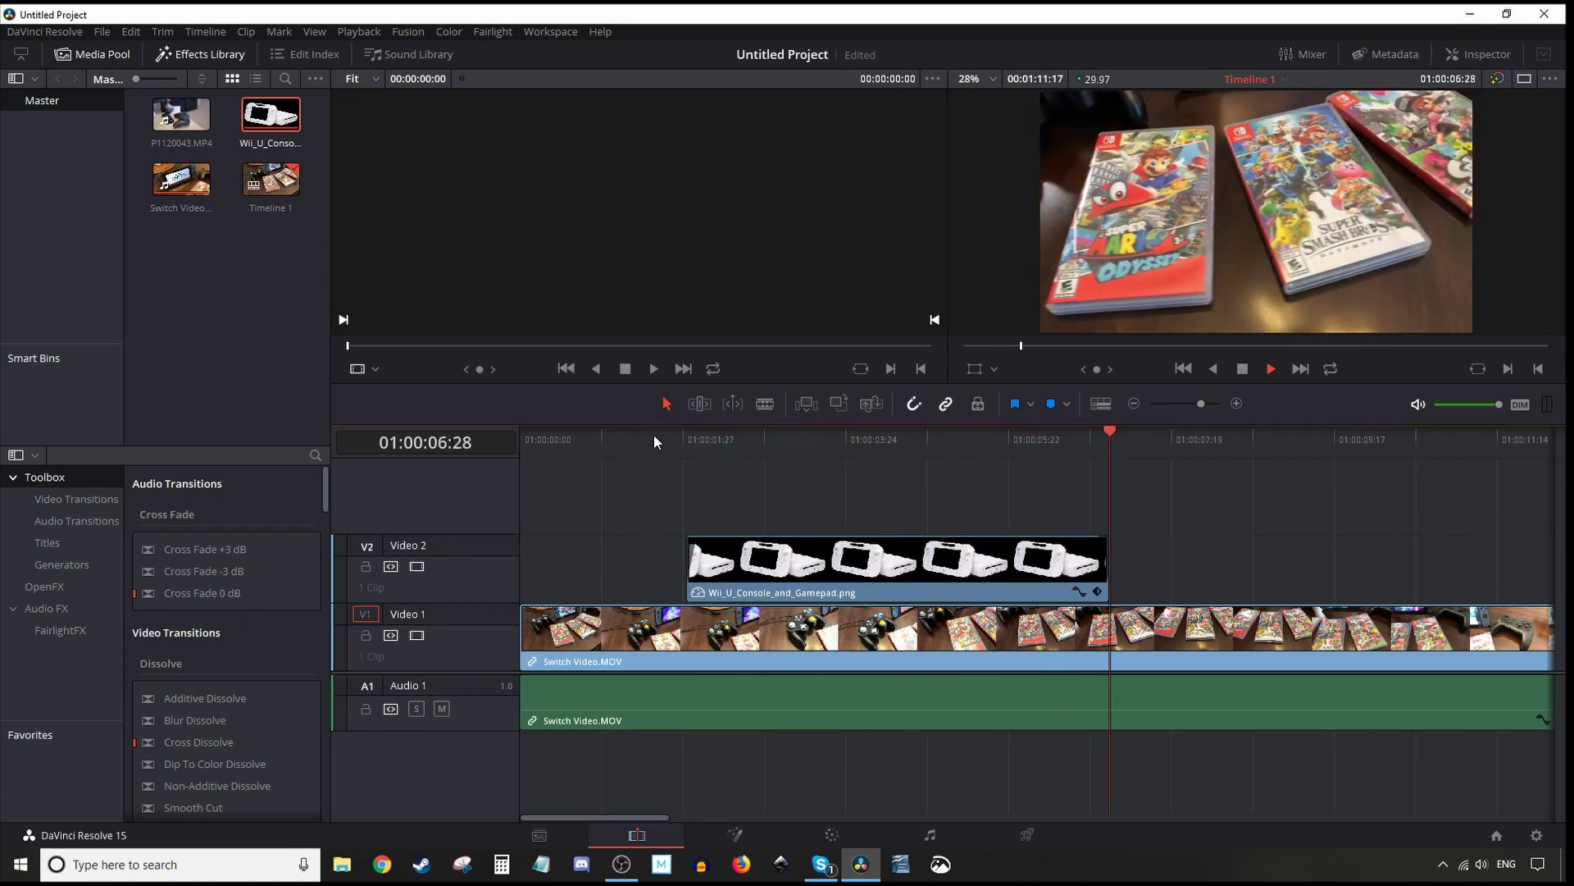
key("space")
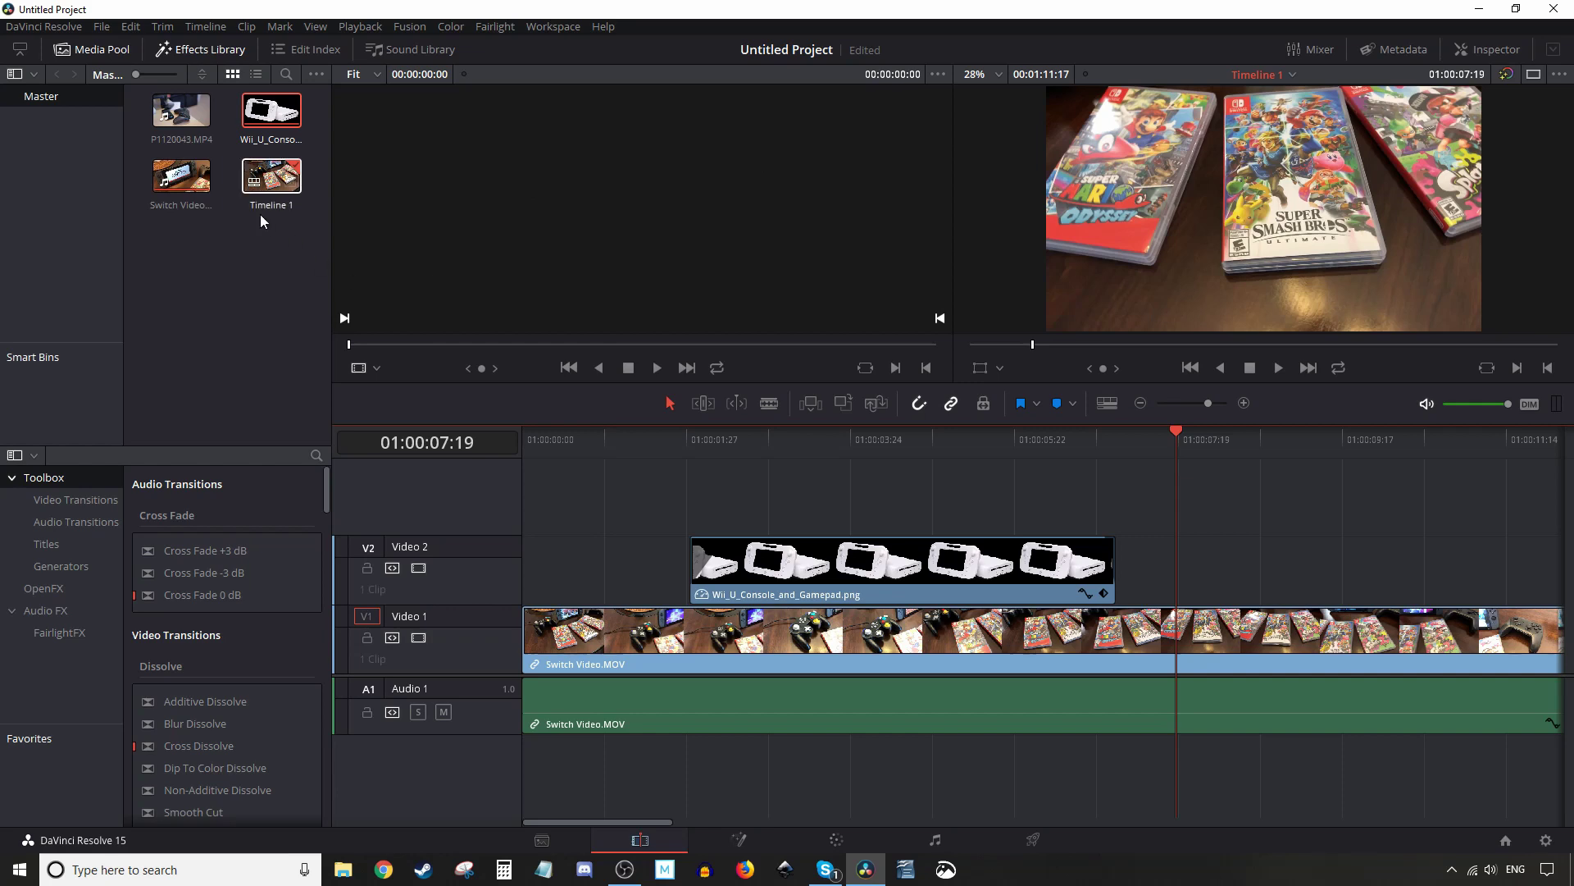
Drop P1120043.MP4 onto a new Video 3 track at the playhead, 01:00:07:19.
left_click(166, 174)
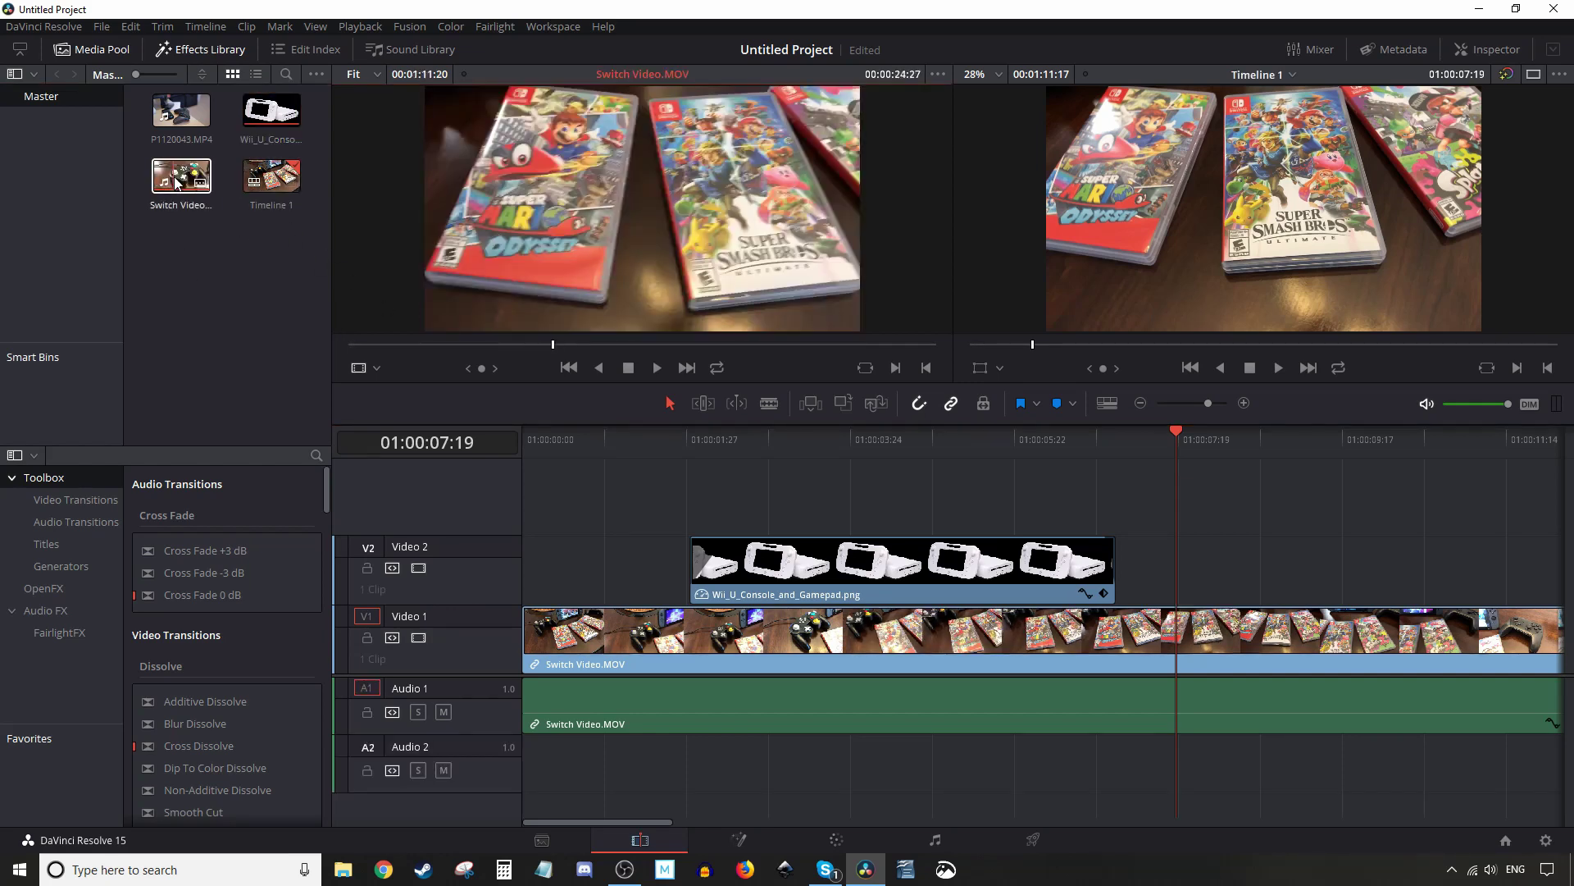
left_click(445, 498)
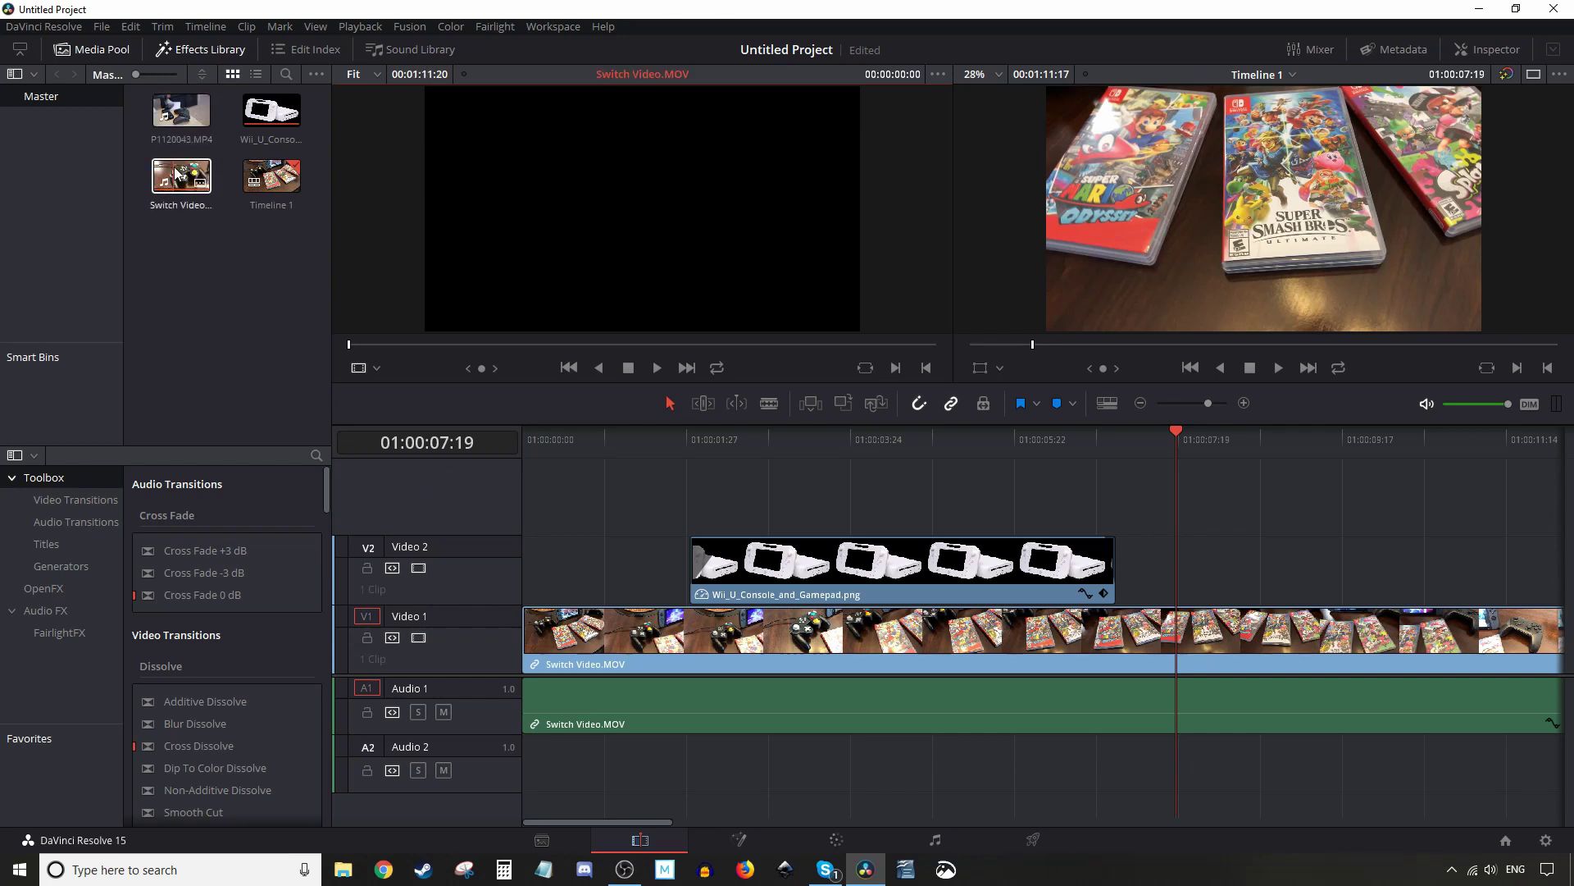
left_click(169, 107)
left_click_drag(172, 115, 1164, 498)
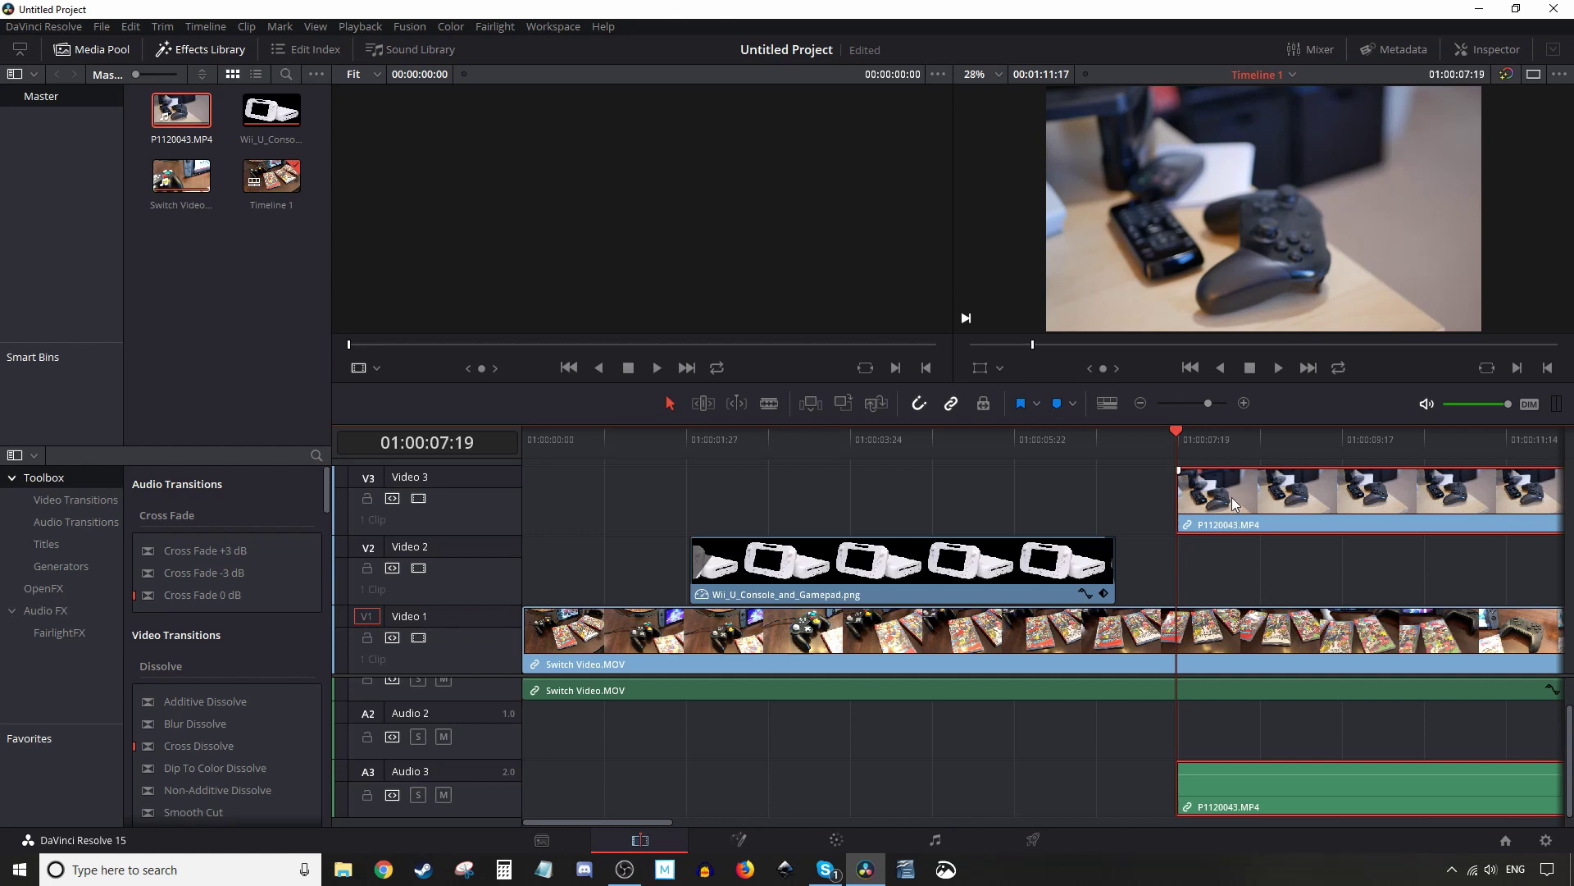
Unlink P1120043.MP4's audio from its video and delete the audio clip on Audio 3.
right_click(1294, 771)
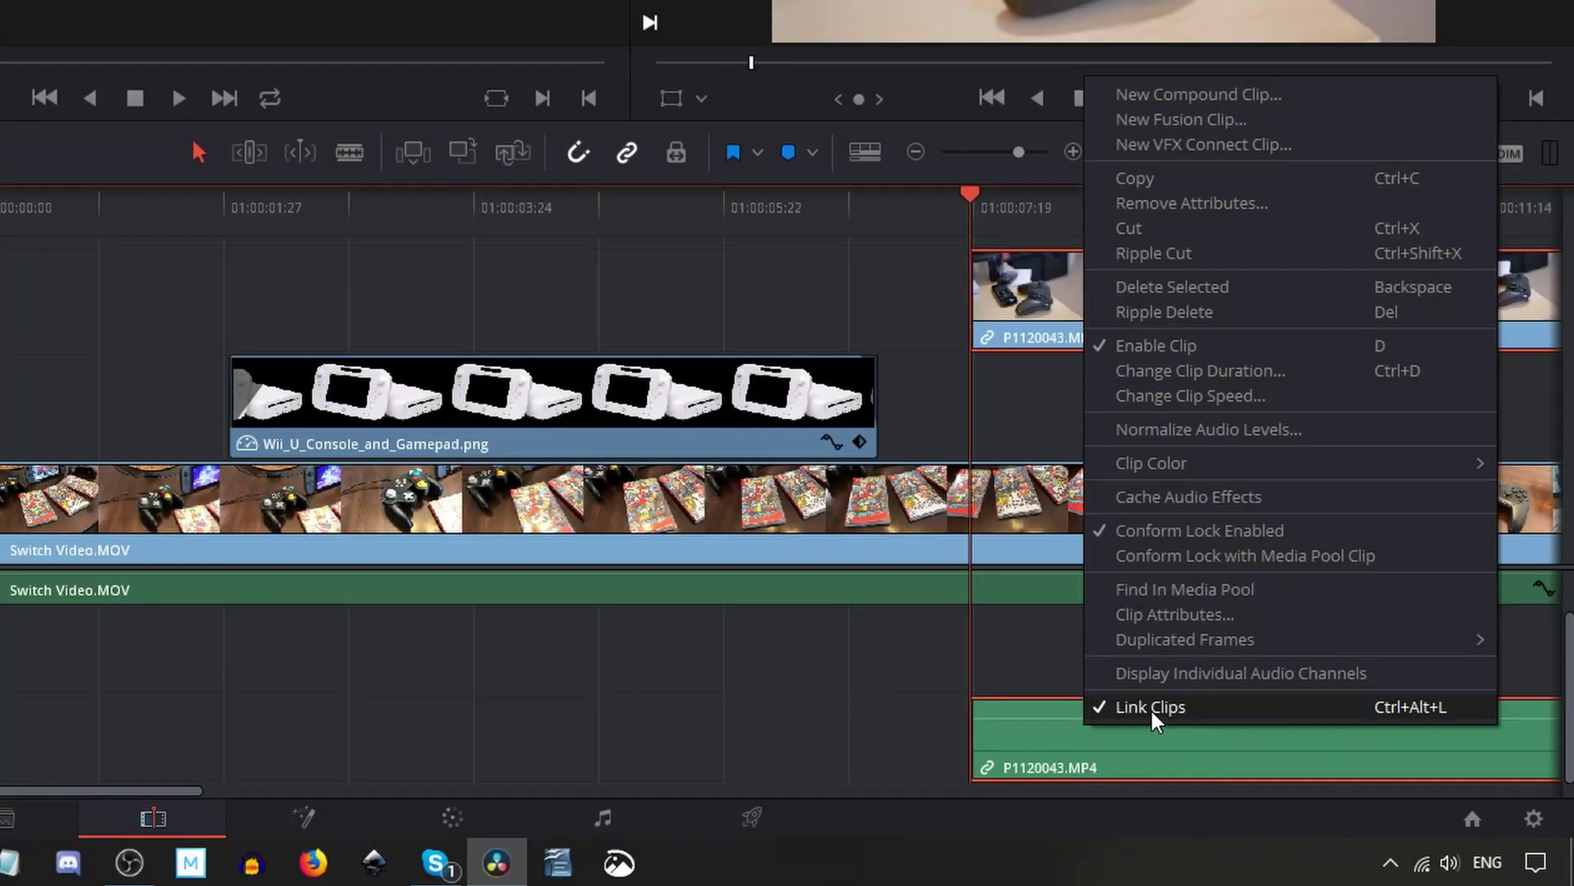
left_click(1184, 706)
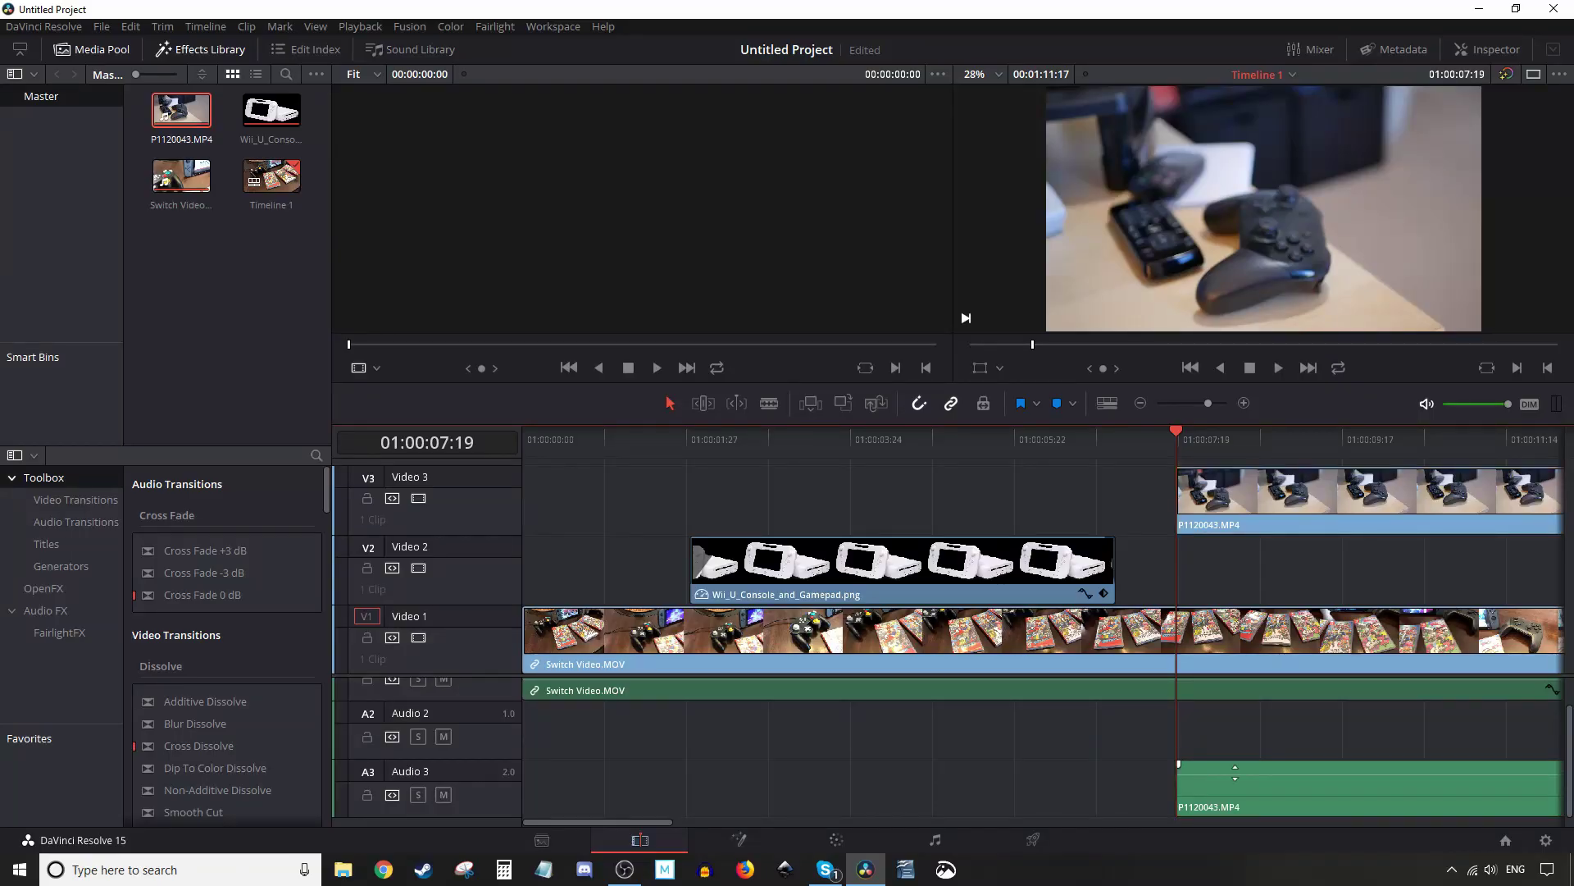
left_click(1238, 781)
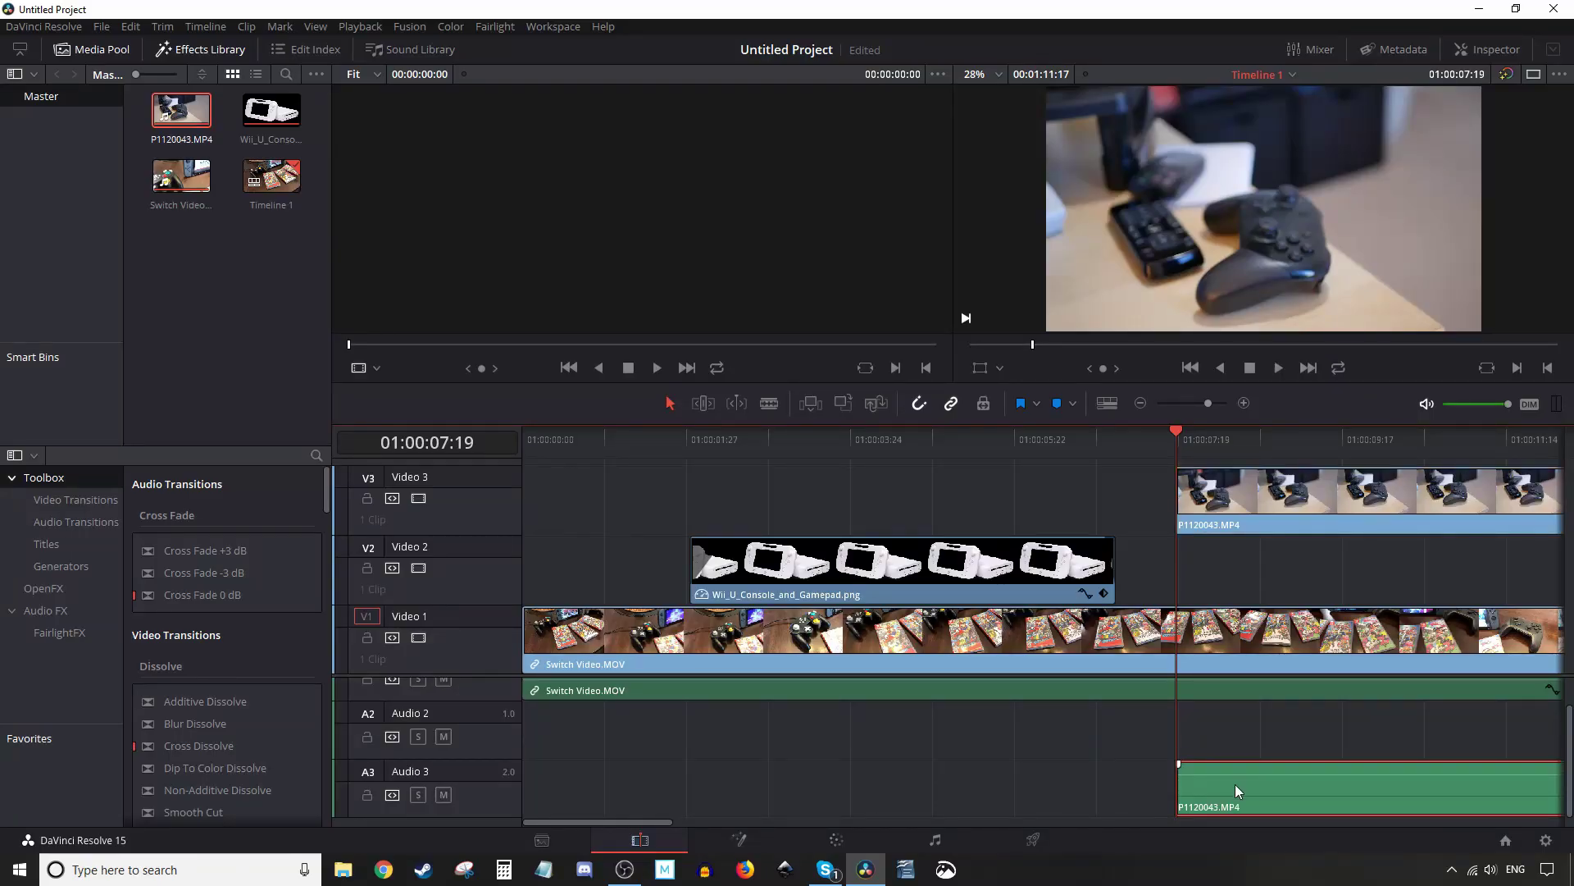
key("Delete")
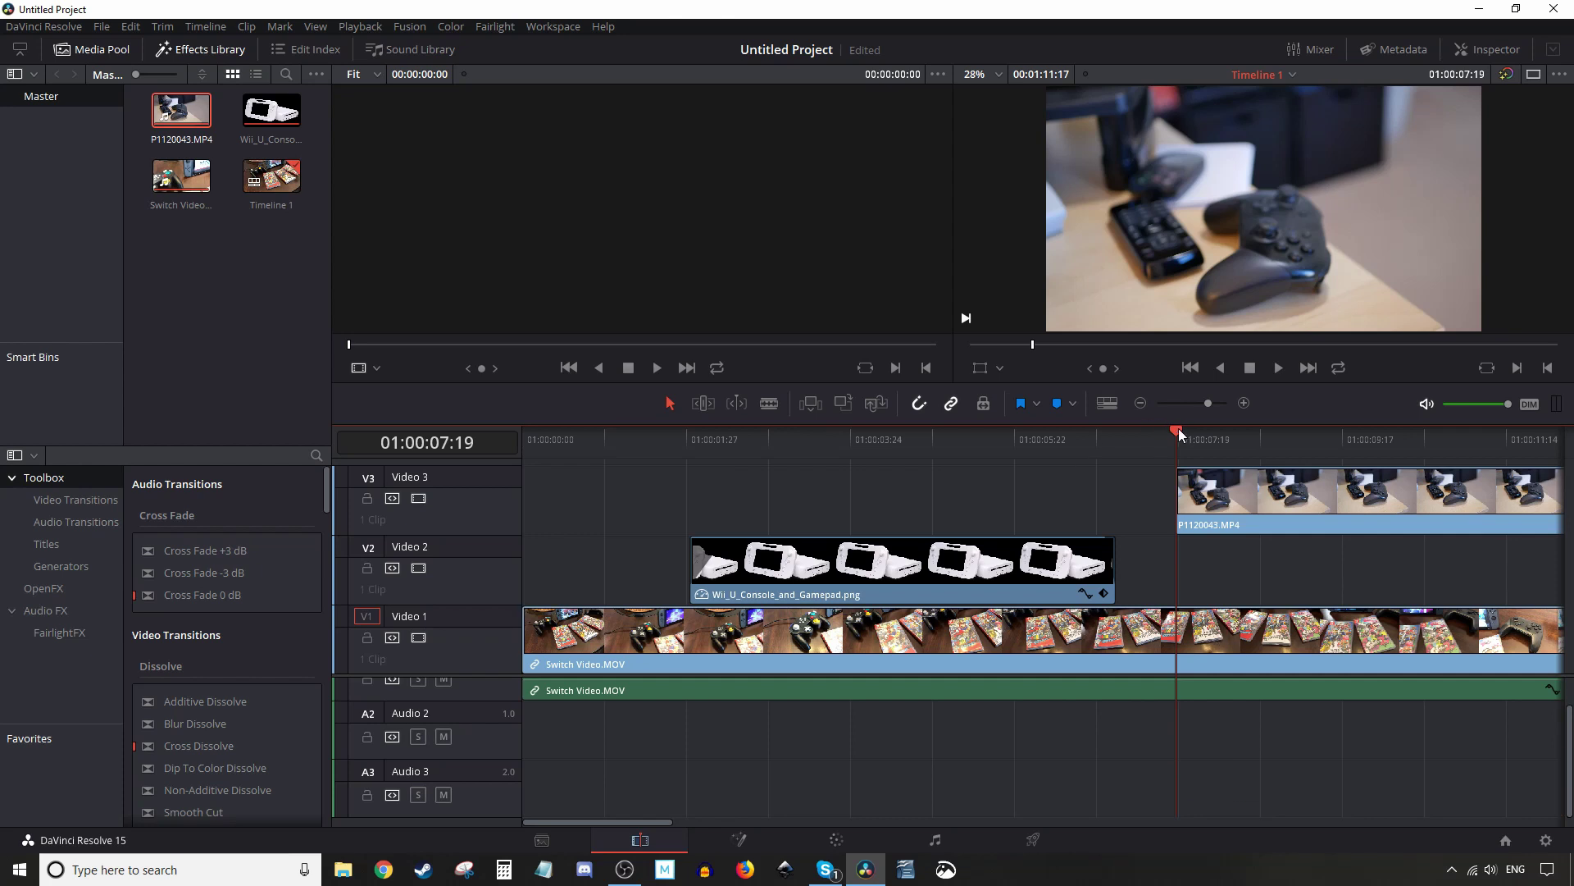
Scrub to the controller clip and, with Transform on, shrink it into the top-right corner.
left_click_drag(1174, 431, 1224, 448)
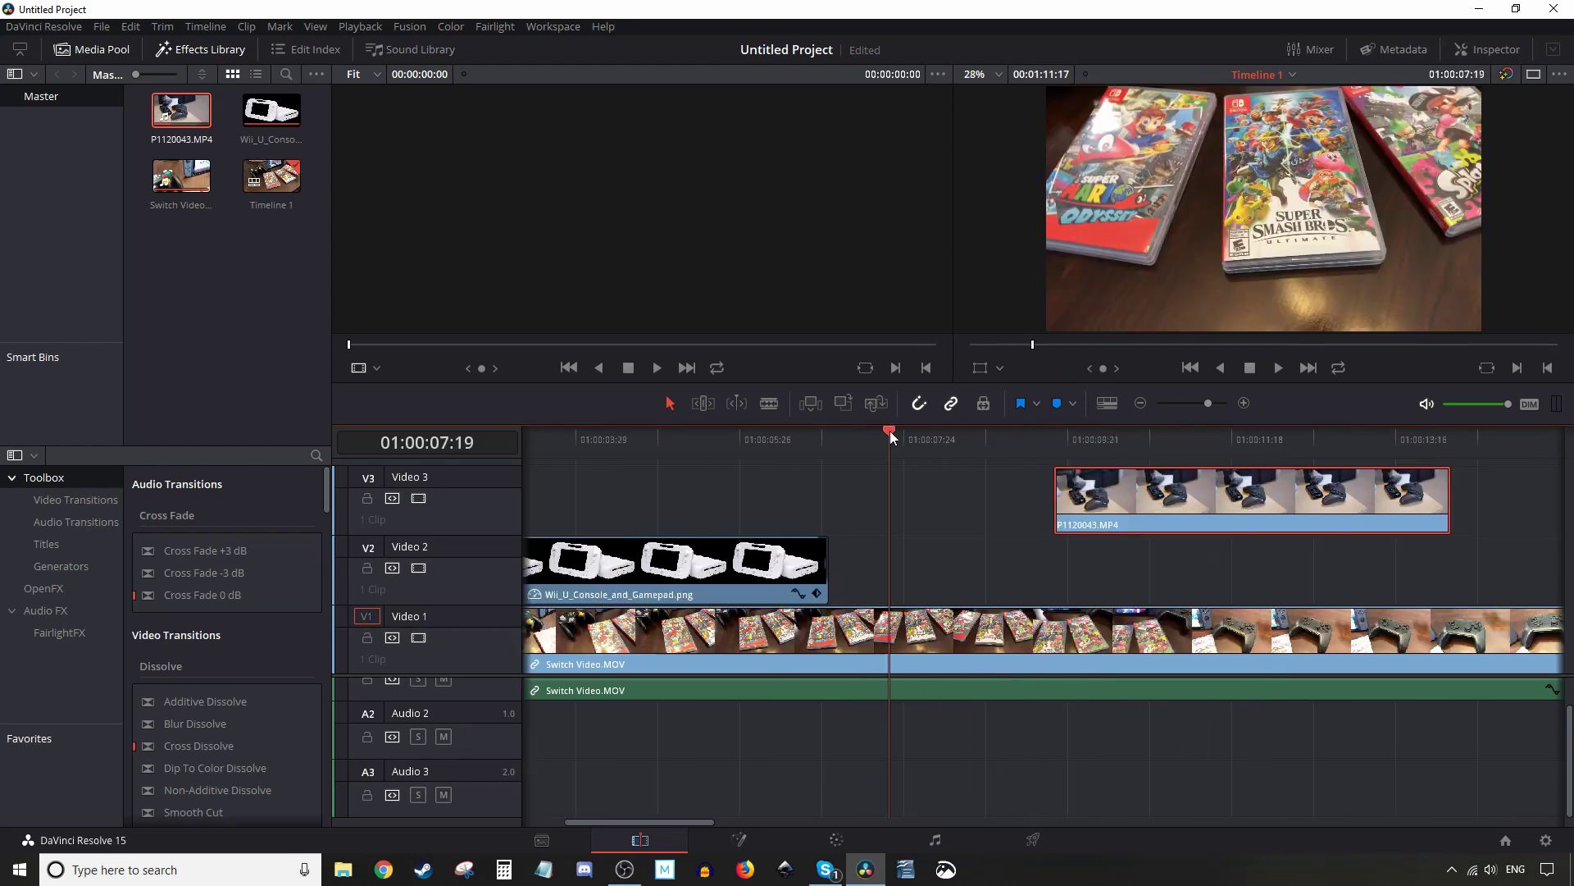
left_click_drag(889, 431, 1266, 458)
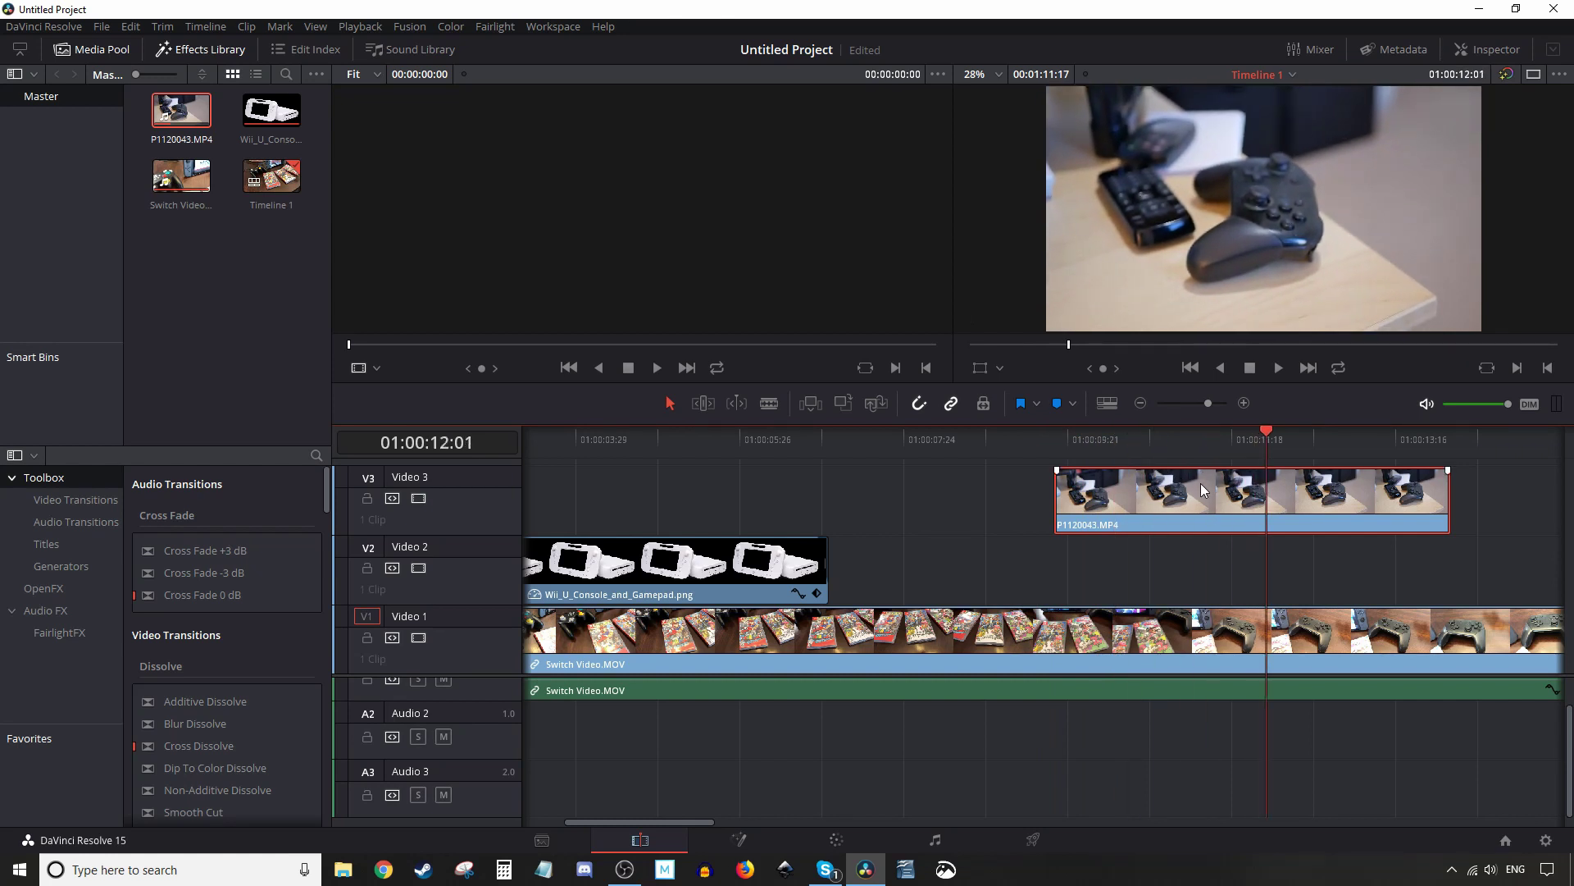
left_click(980, 369)
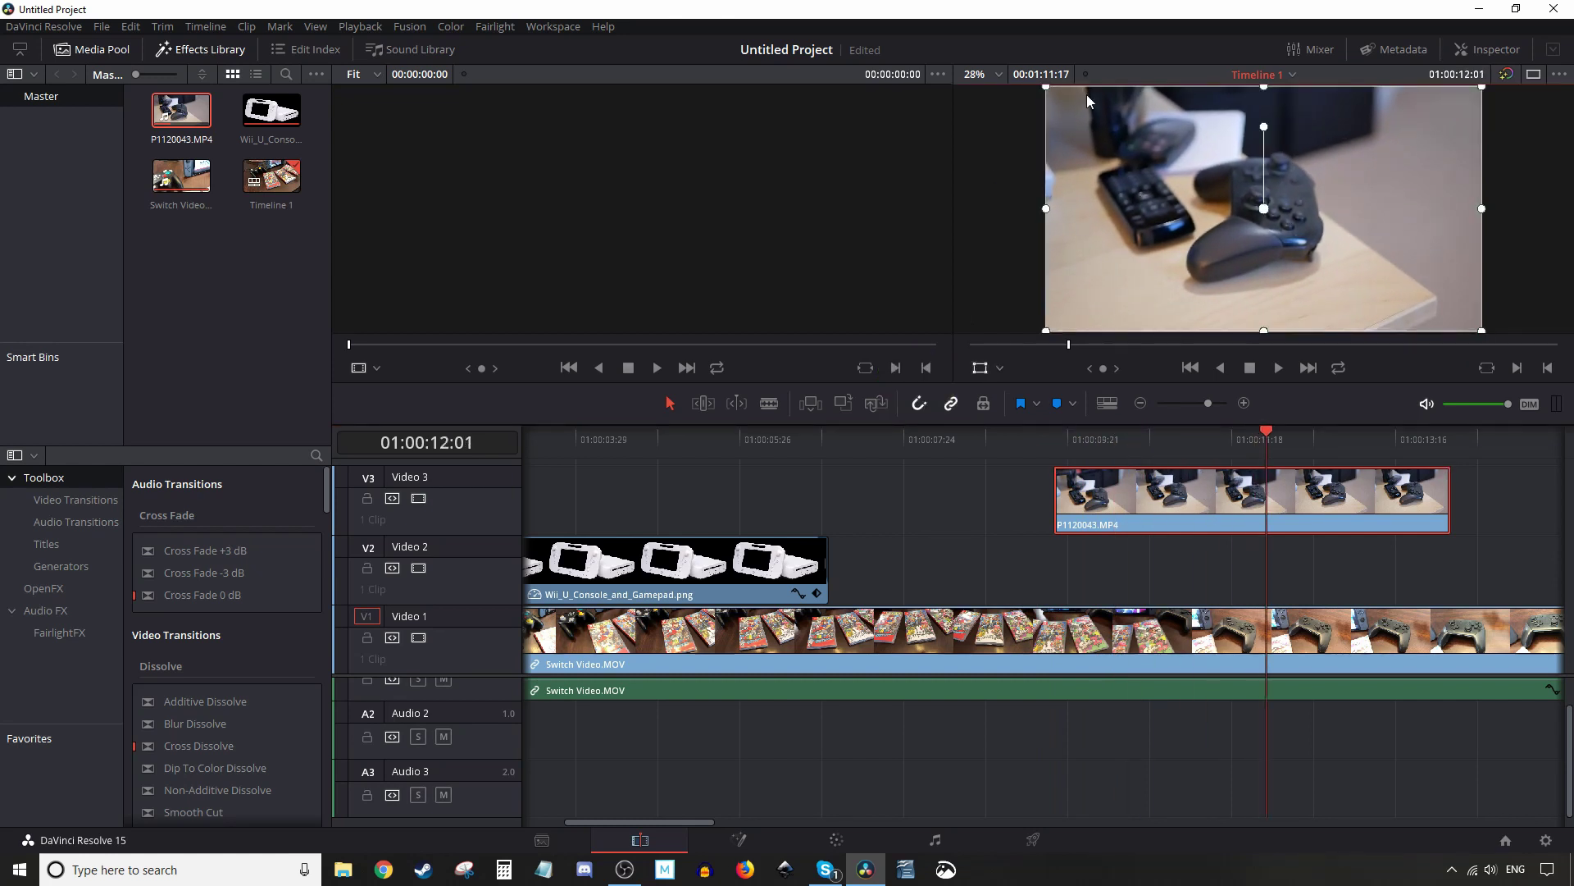
left_click_drag(1045, 86, 1391, 134)
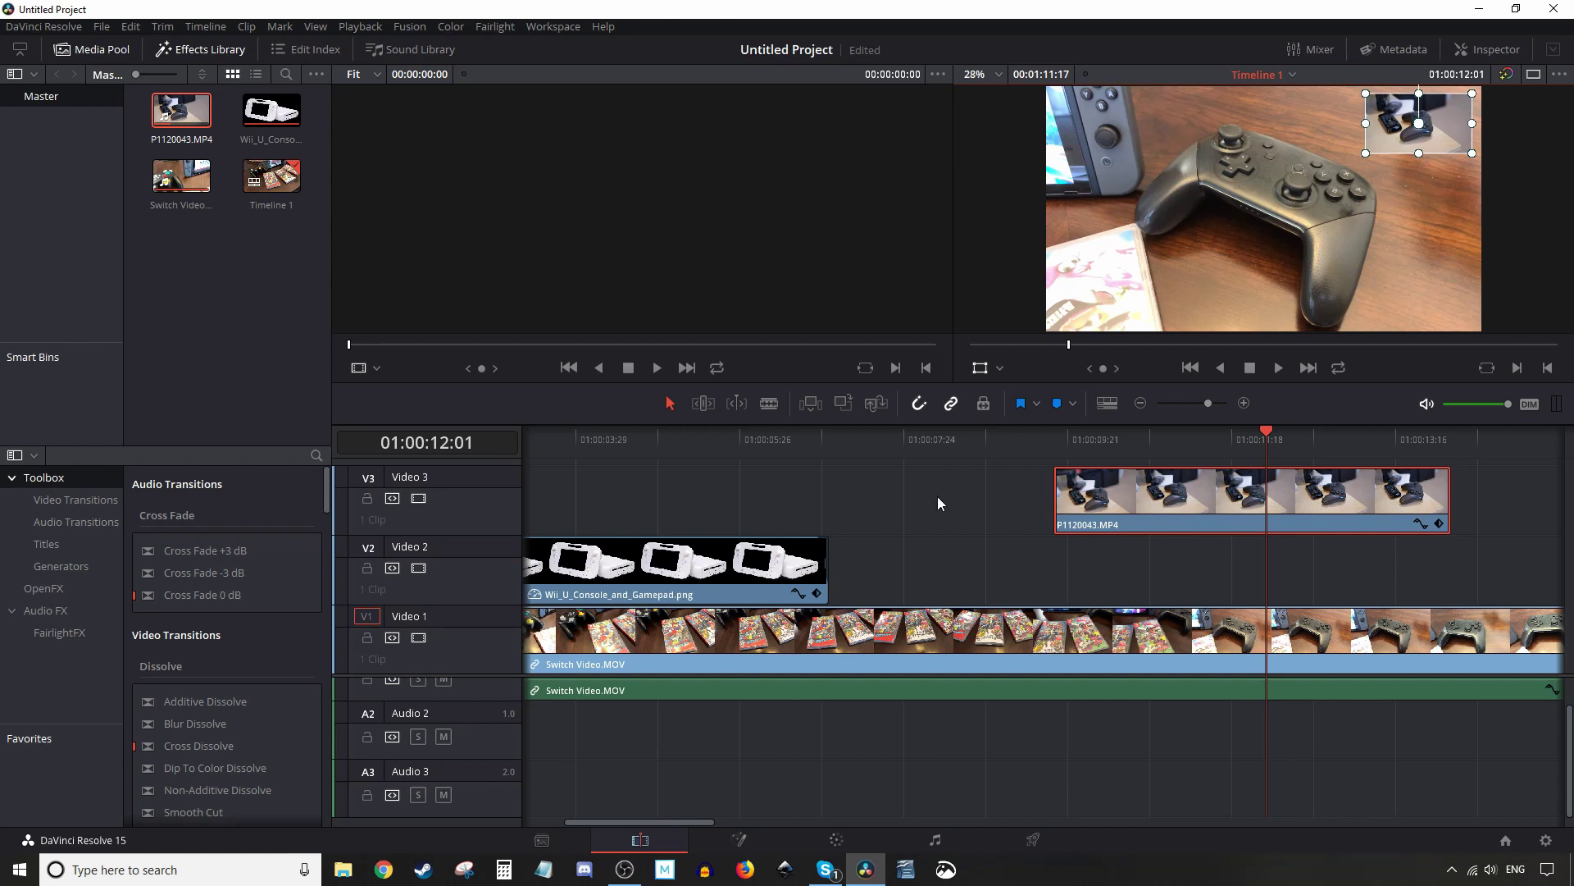
Turn off Transform, play back the controller overlay, and return the playhead to its start.
left_click(979, 369)
left_click(1016, 445)
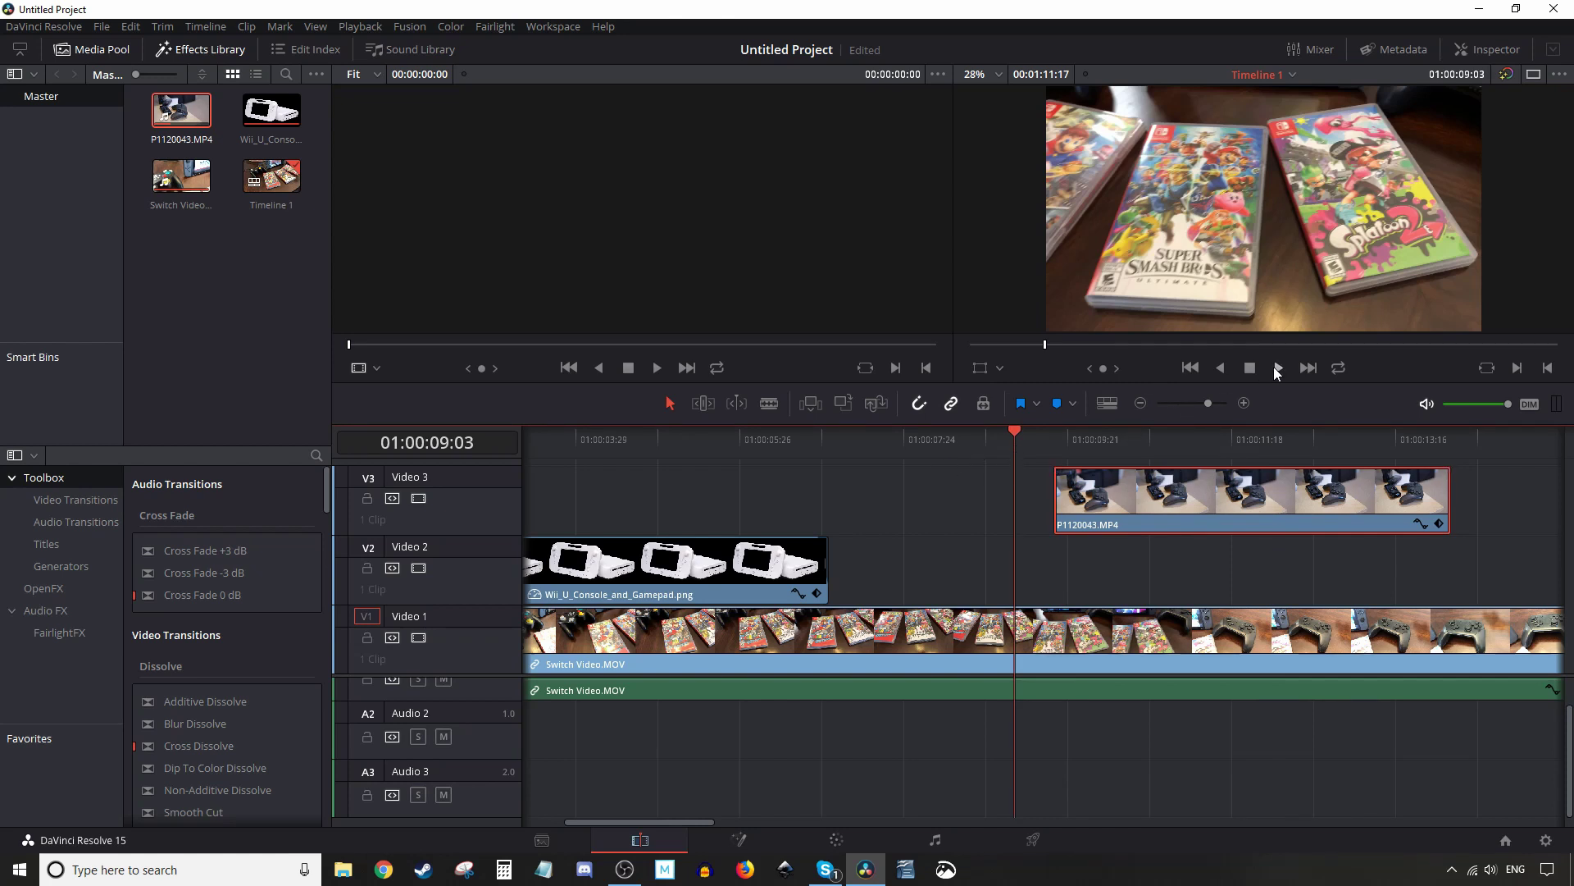
key("space")
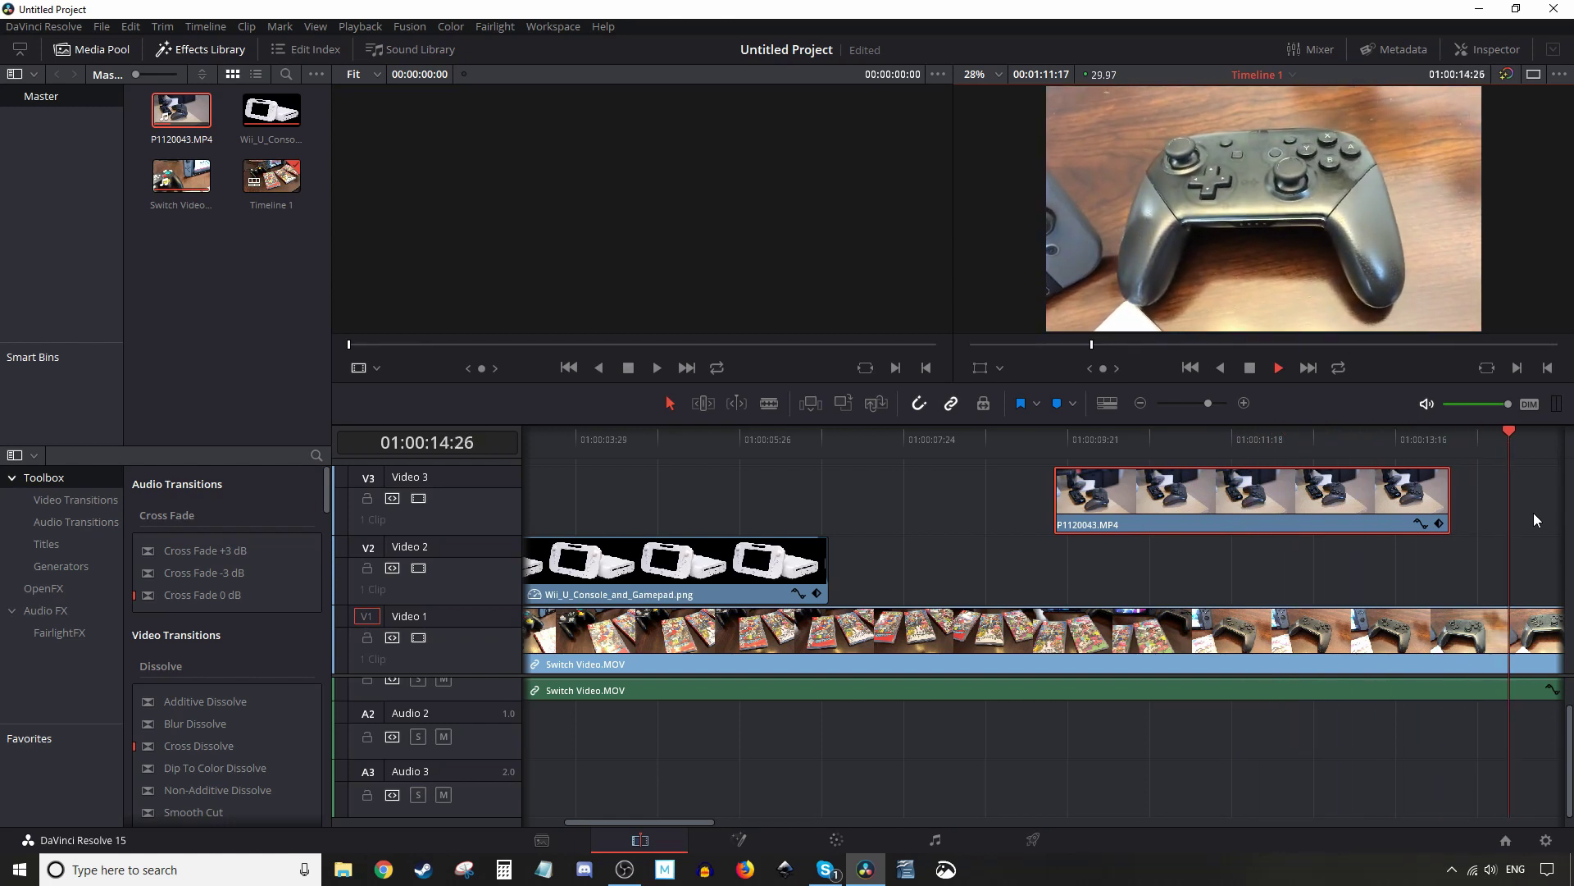
left_click(1250, 367)
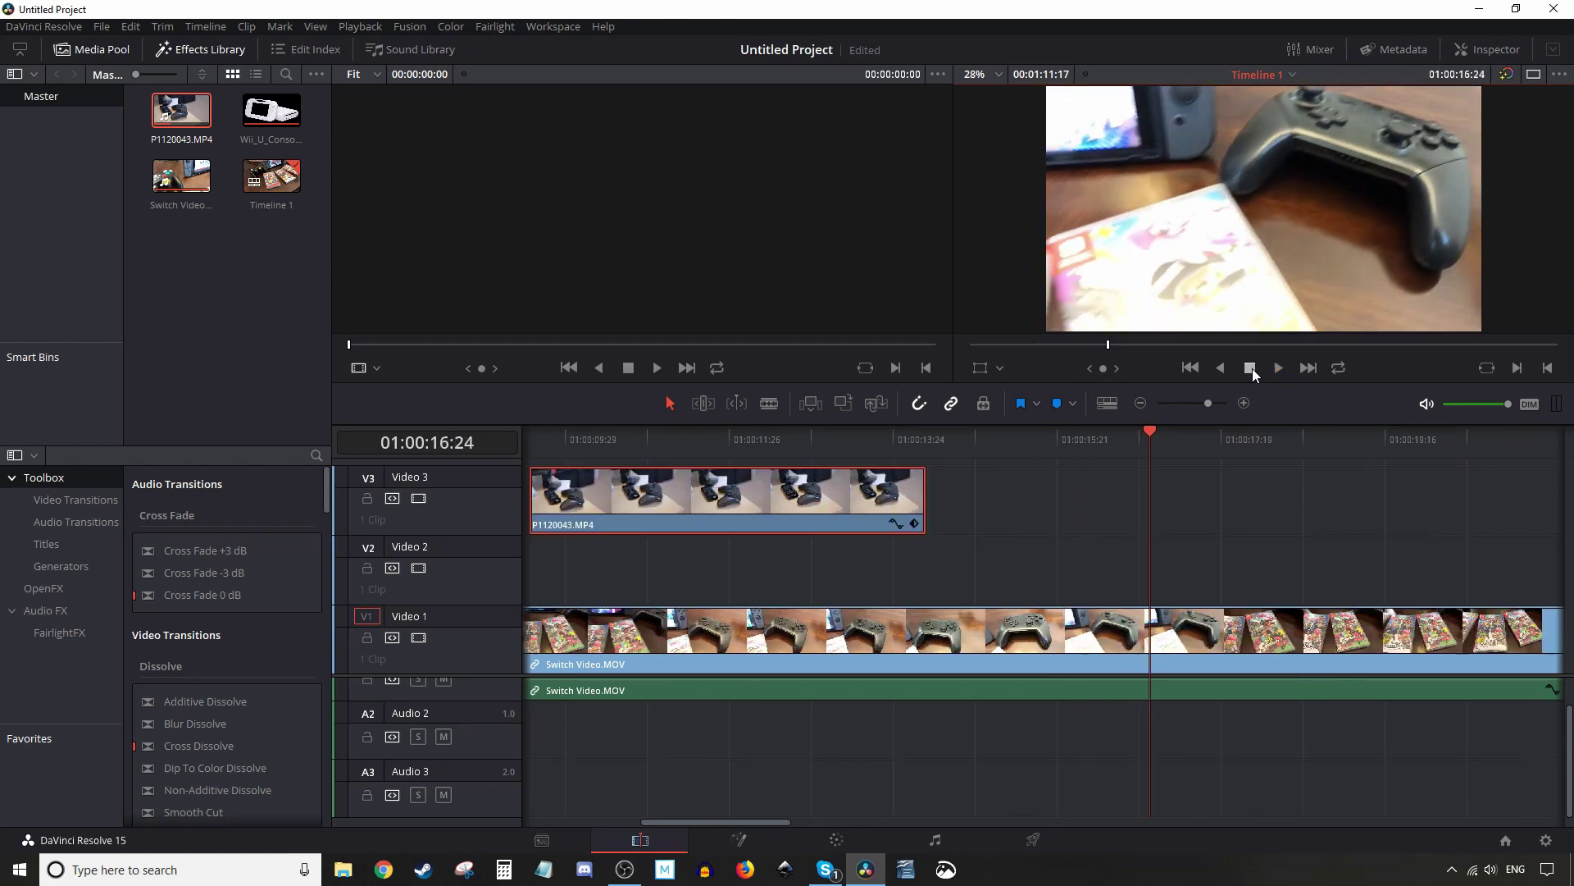
left_click_drag(764, 818, 711, 815)
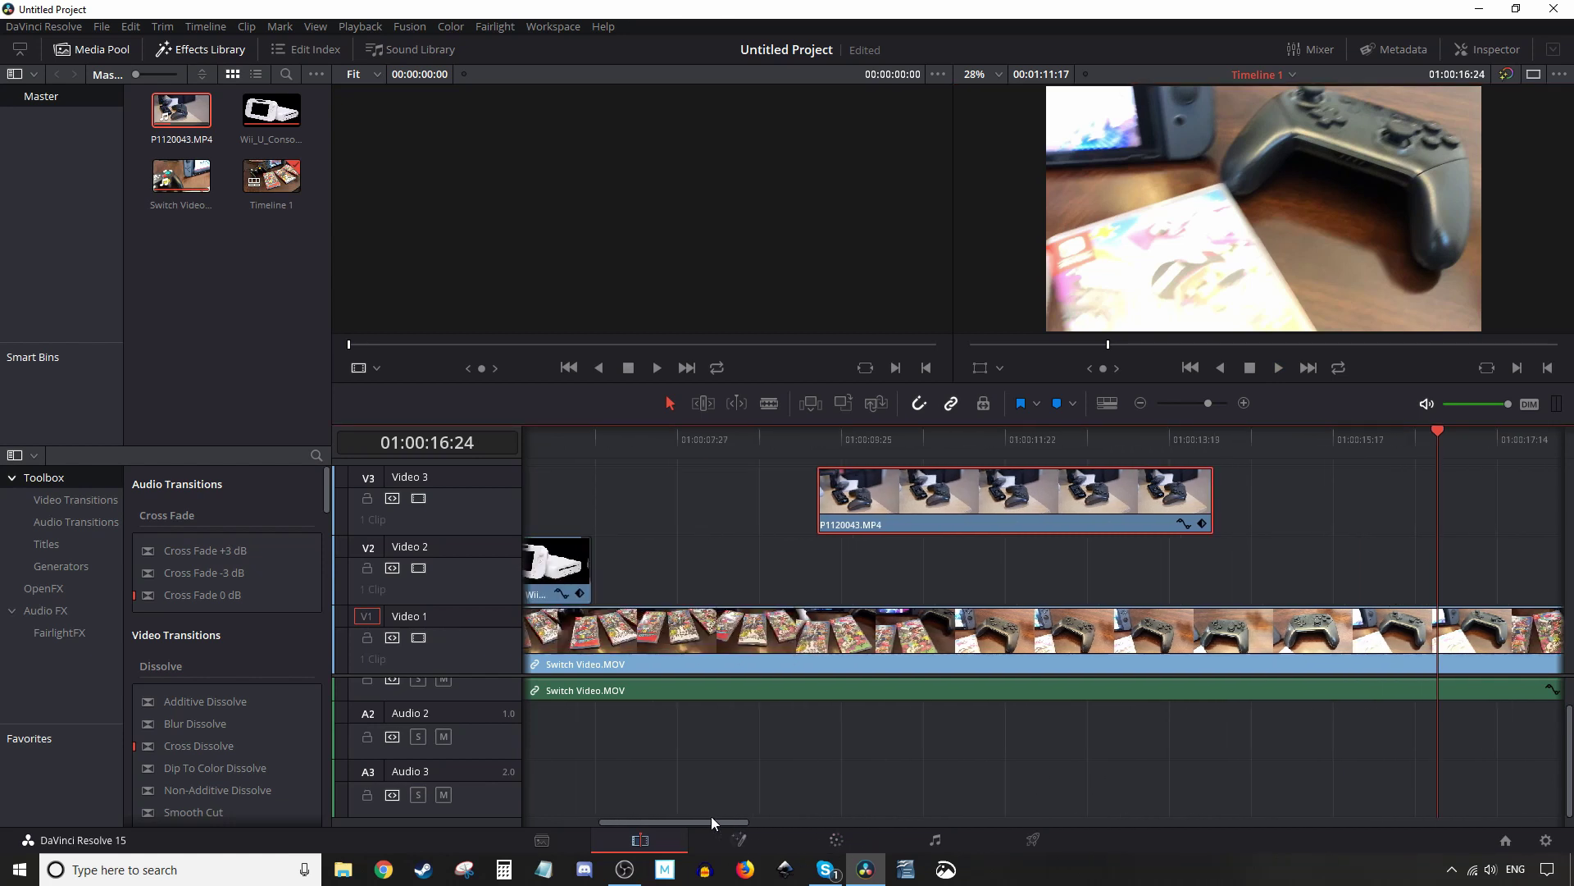
left_click(904, 440)
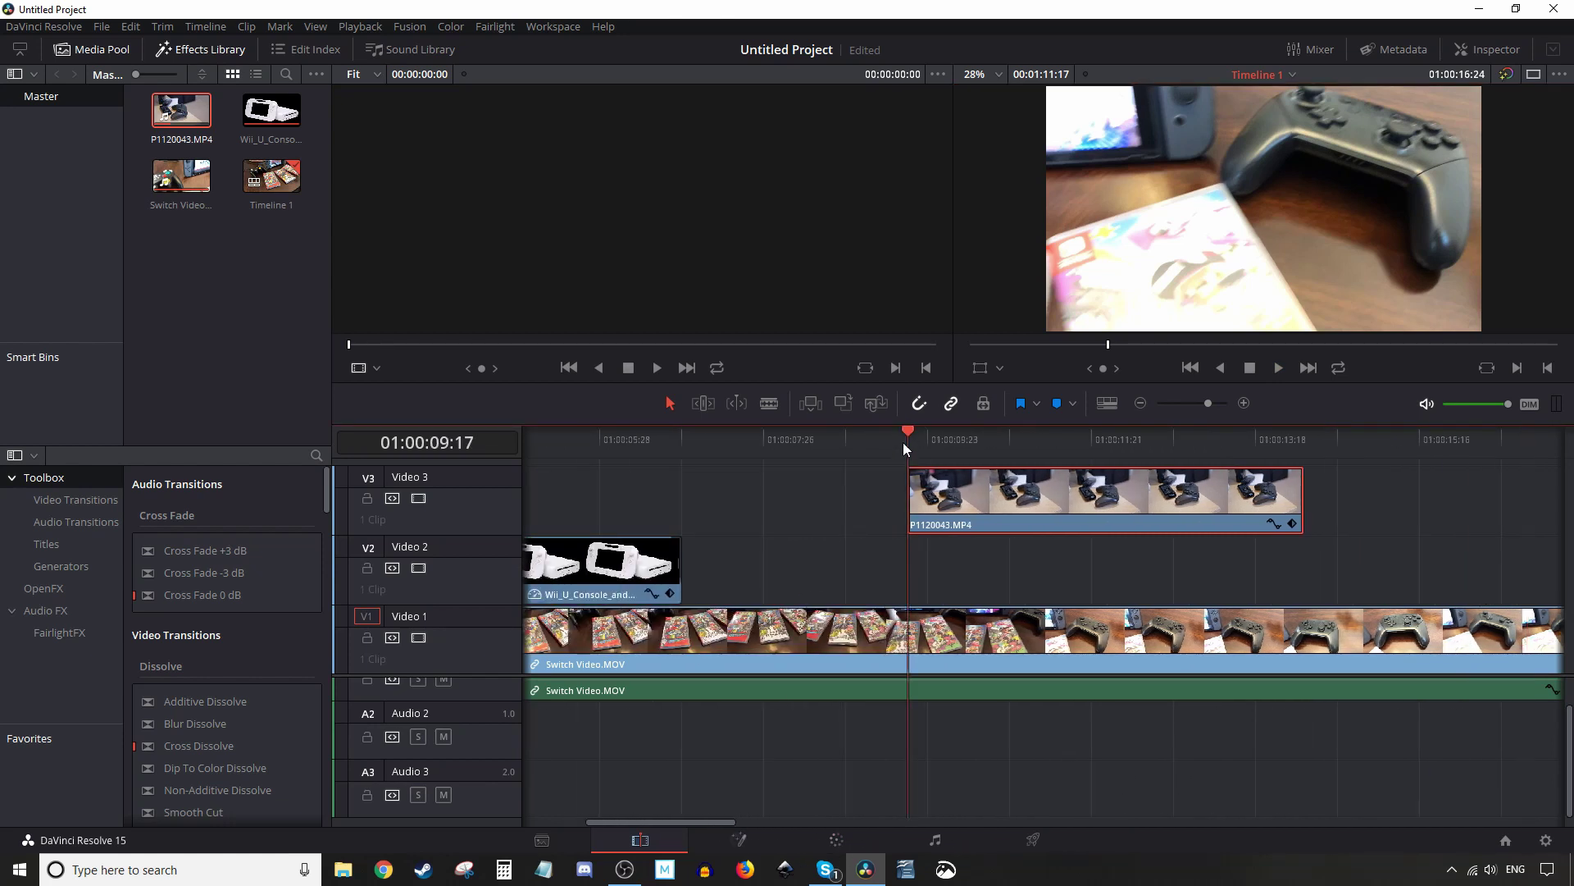